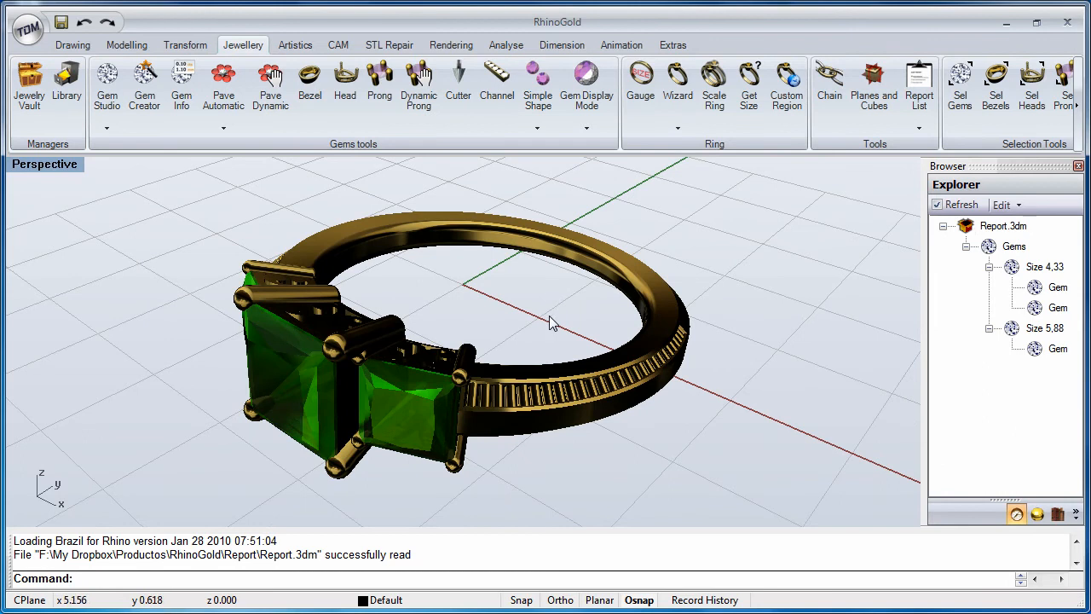
# Step: Browse the gem materials in the render material library, then return to its top level
pyautogui.click(1037, 515)
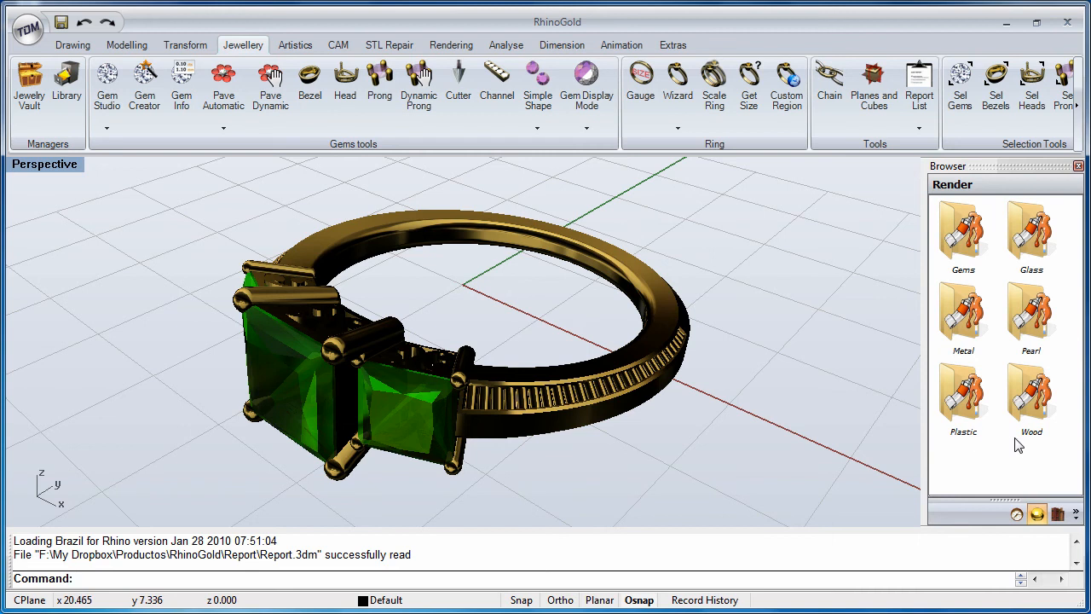
pyautogui.doubleClick(973, 262)
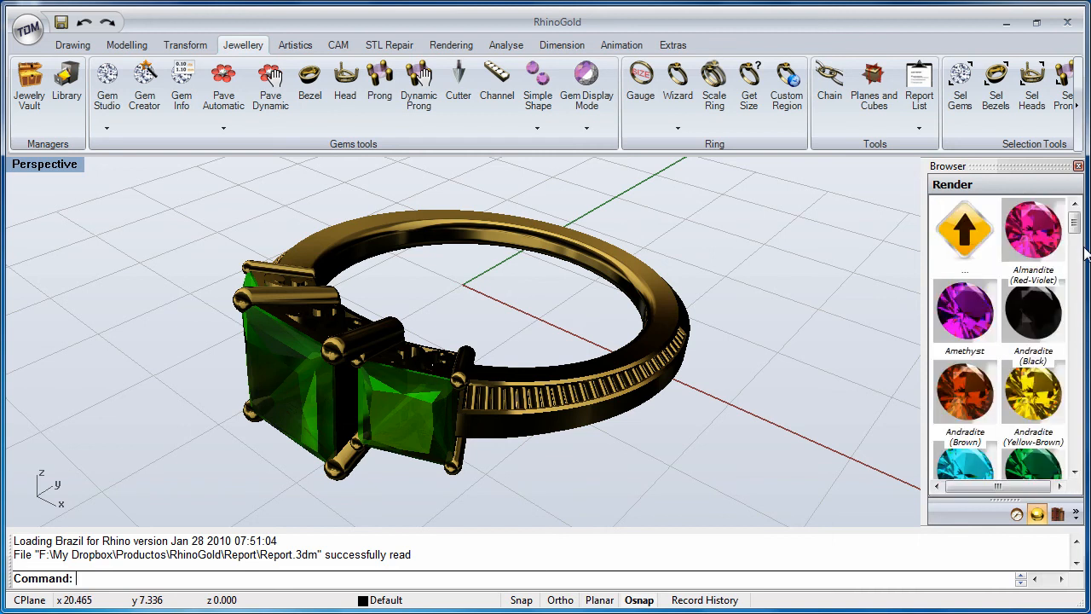
pyautogui.scroll(-10, 1002, 341)
pyautogui.scroll(-5, 1006, 341)
pyautogui.scroll(15, 1006, 341)
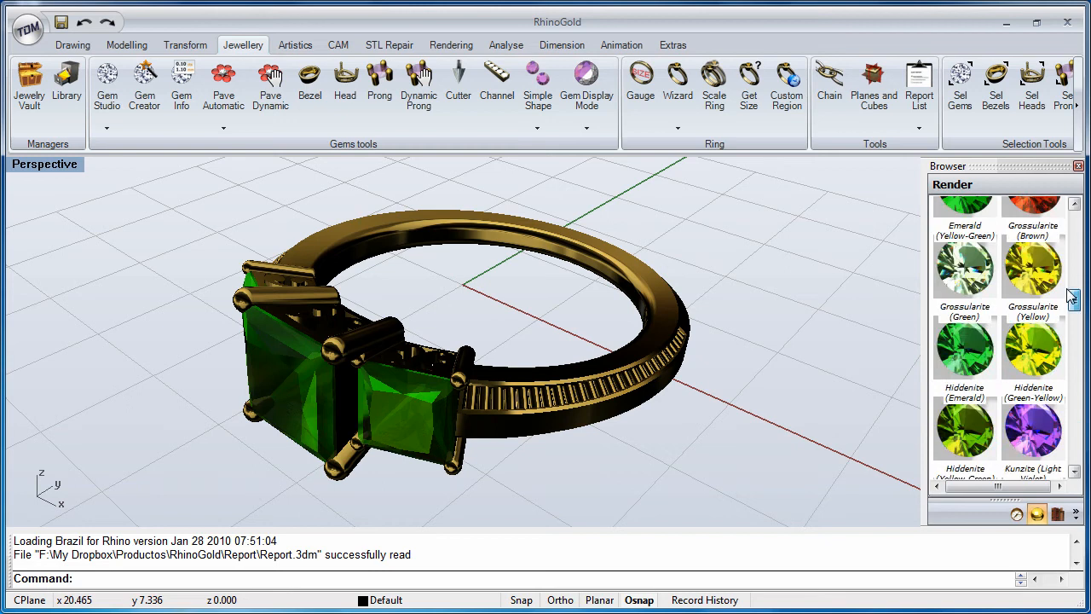
pyautogui.doubleClick(966, 232)
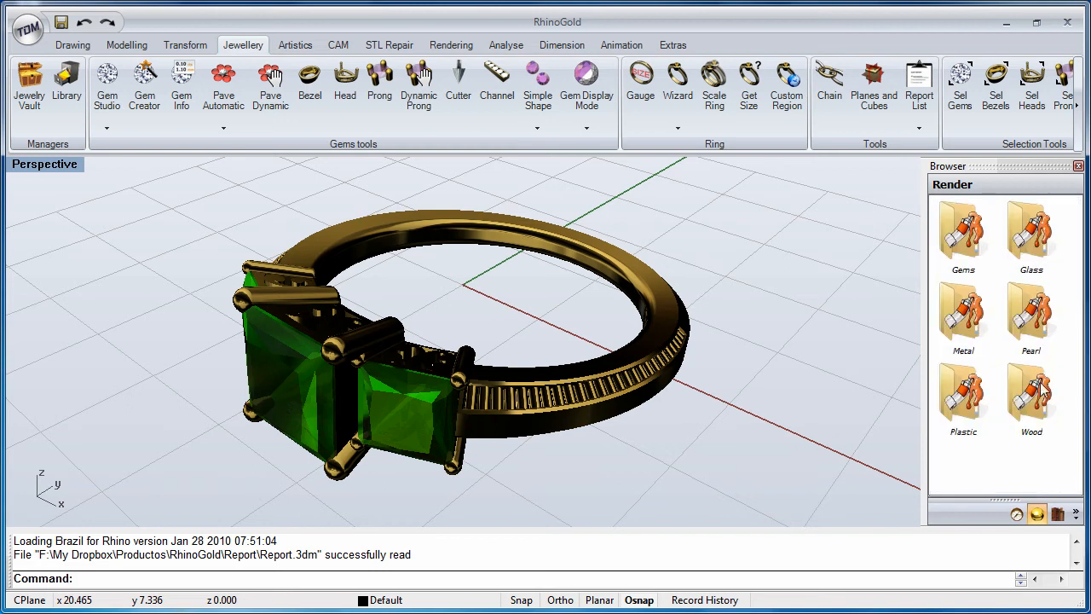
# Step: Apply a silver-coloured metal material from the render library's Metal folder to the ring body
pyautogui.doubleClick(966, 315)
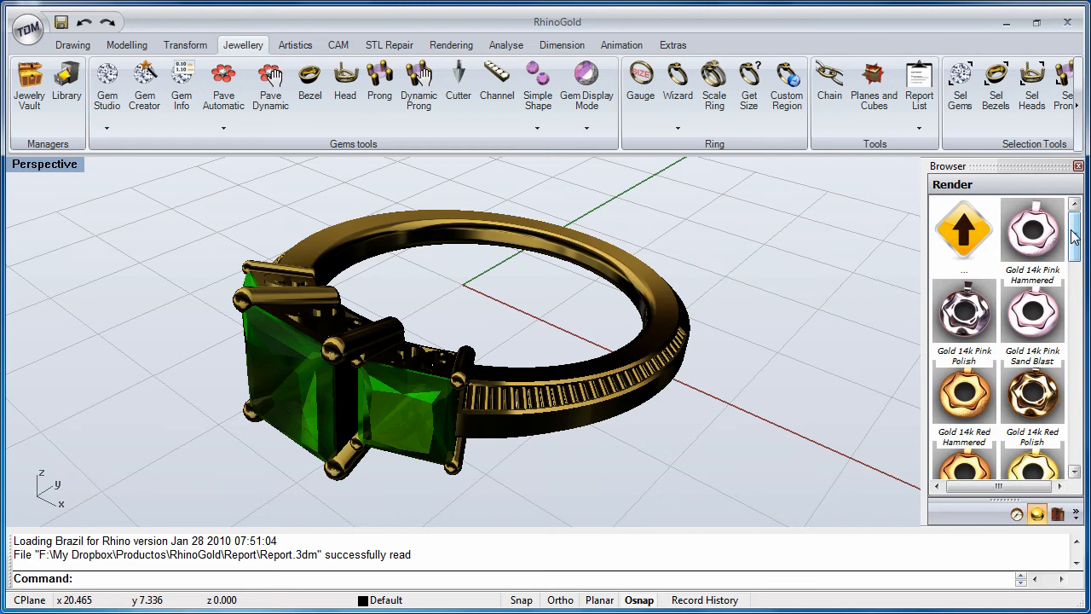
pyautogui.moveTo(1074, 239); pyautogui.dragTo(1076, 437)
pyautogui.moveTo(674, 390); pyautogui.dragTo(674, 391)
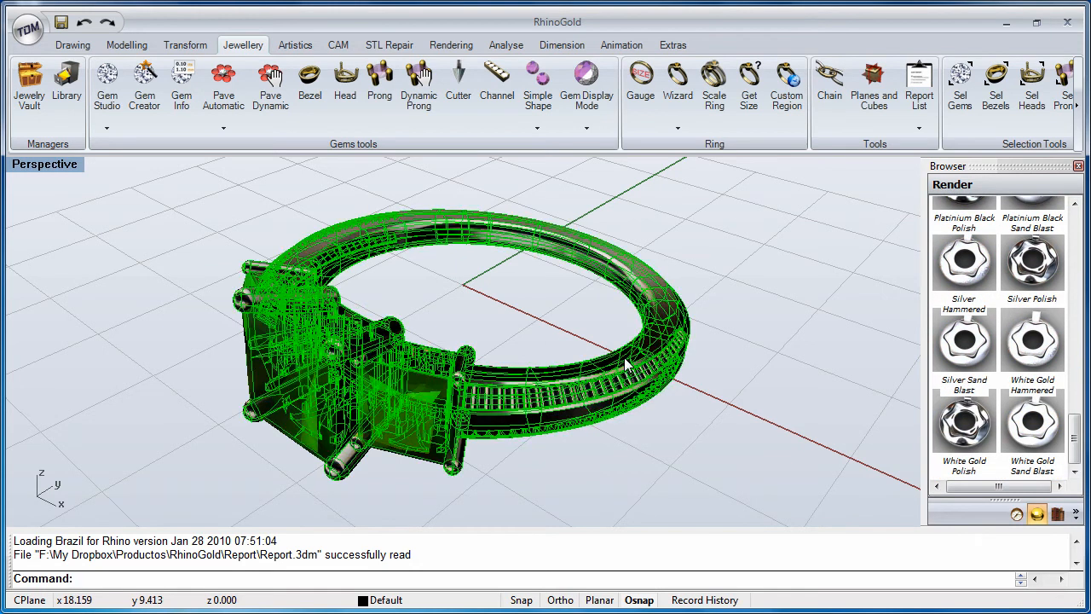
pyautogui.click(719, 403)
pyautogui.moveTo(718, 403); pyautogui.dragTo(672, 382, button='right')
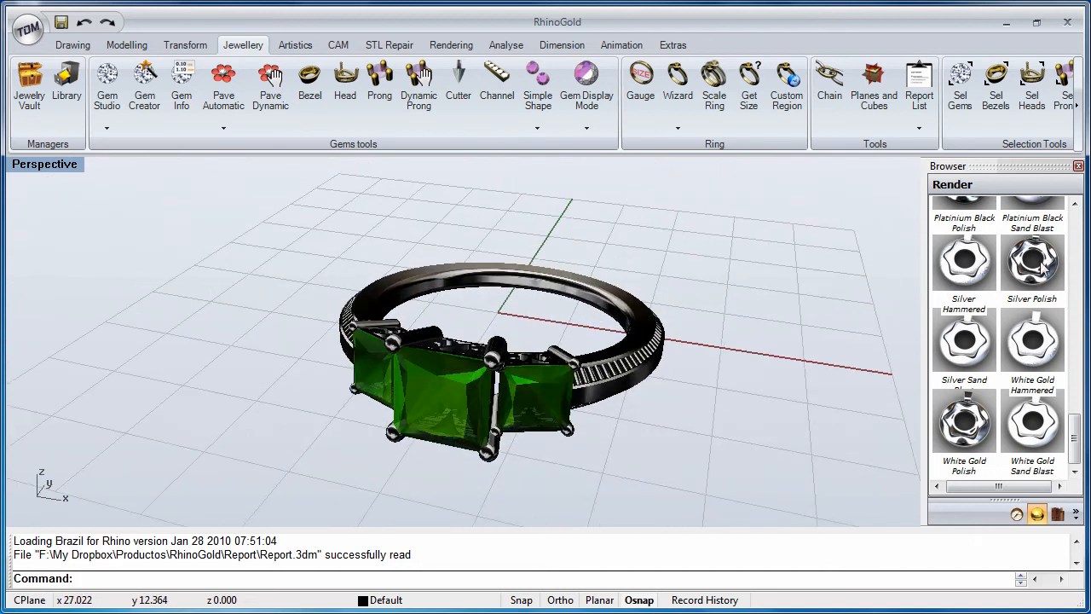
# Step: Apply the Diamond material from the Gems folder to the large centre stone of the ring
pyautogui.scroll(10, 1083, 247)
pyautogui.doubleClick(945, 235)
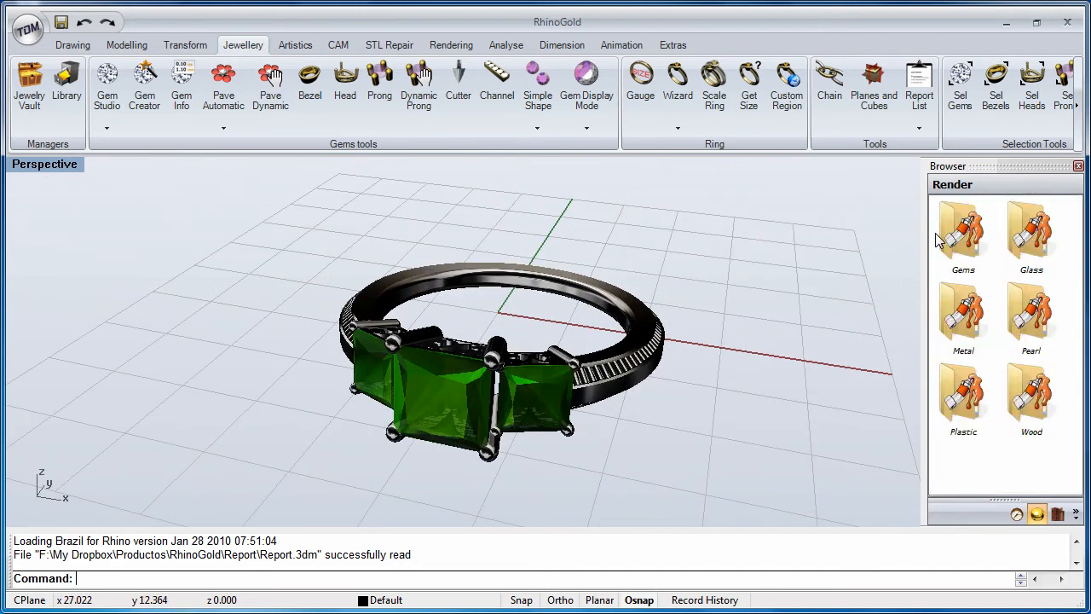
pyautogui.doubleClick(957, 243)
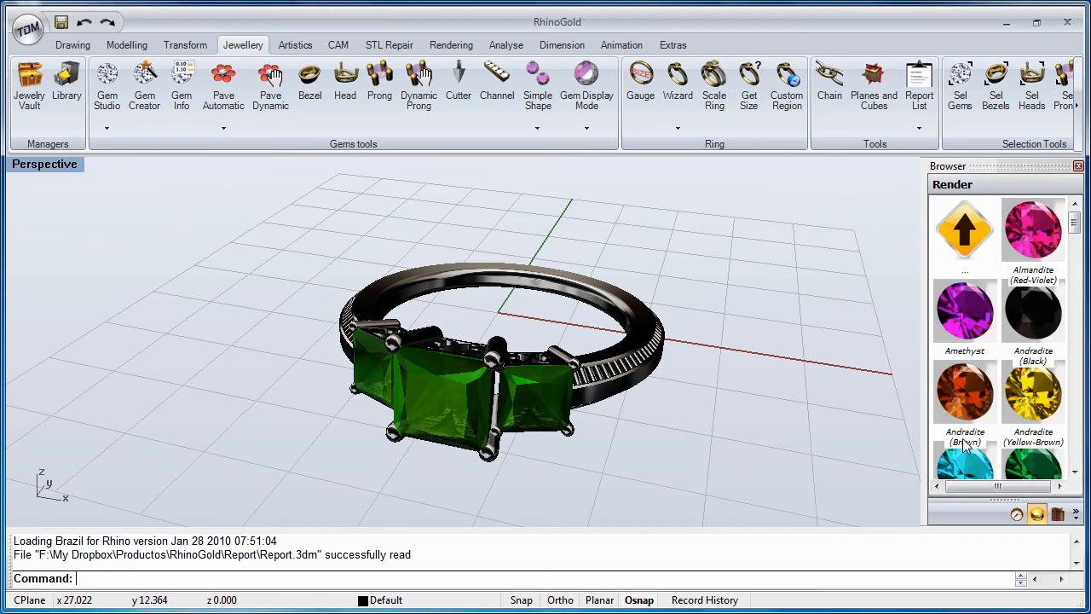
pyautogui.scroll(-5, 1060, 230)
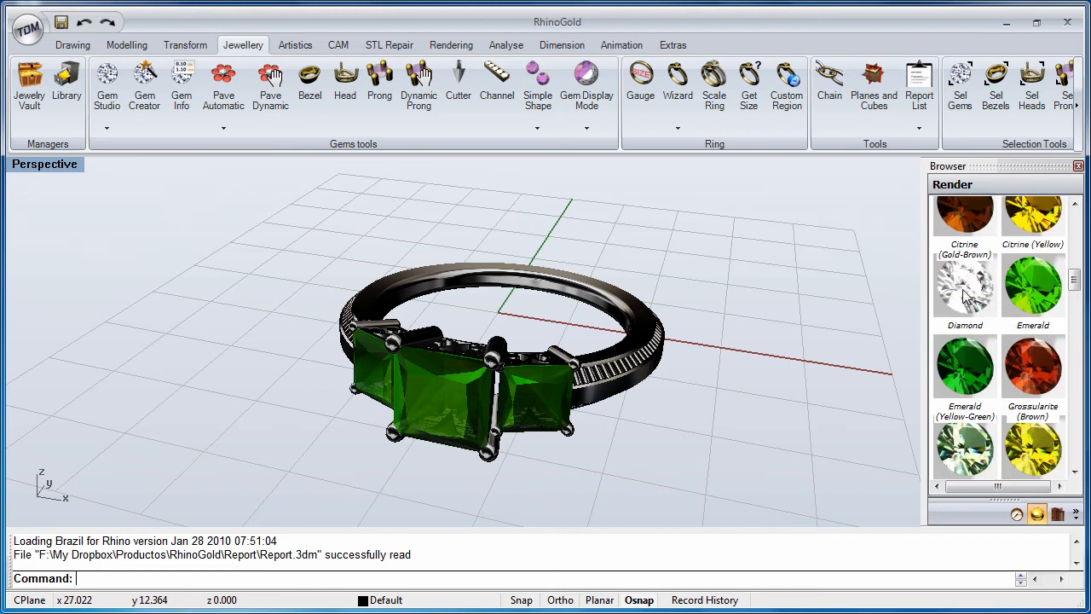
pyautogui.moveTo(965, 292); pyautogui.dragTo(475, 428)
pyautogui.moveTo(500, 318); pyautogui.dragTo(475, 385, button='right')
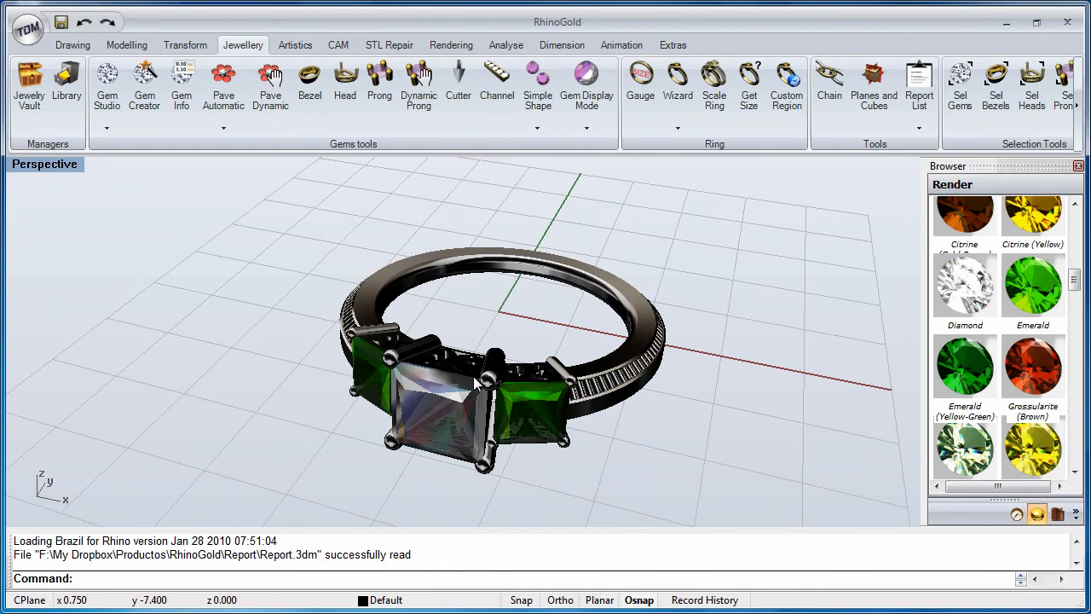
pyautogui.moveTo(476, 355); pyautogui.dragTo(535, 330, button='right')
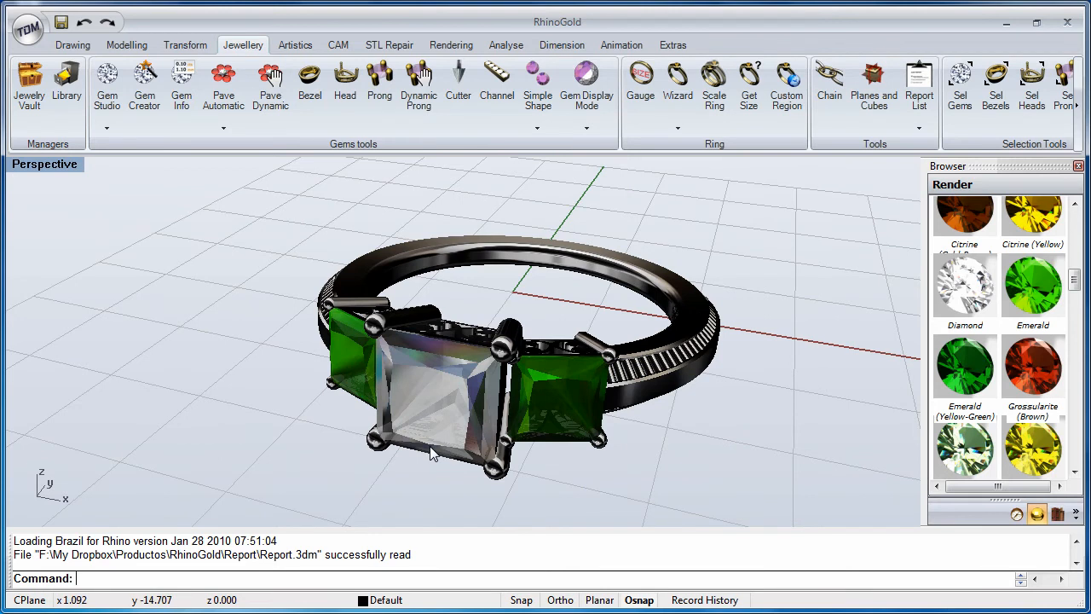
pyautogui.moveTo(402, 404); pyautogui.dragTo(391, 392, button='right')
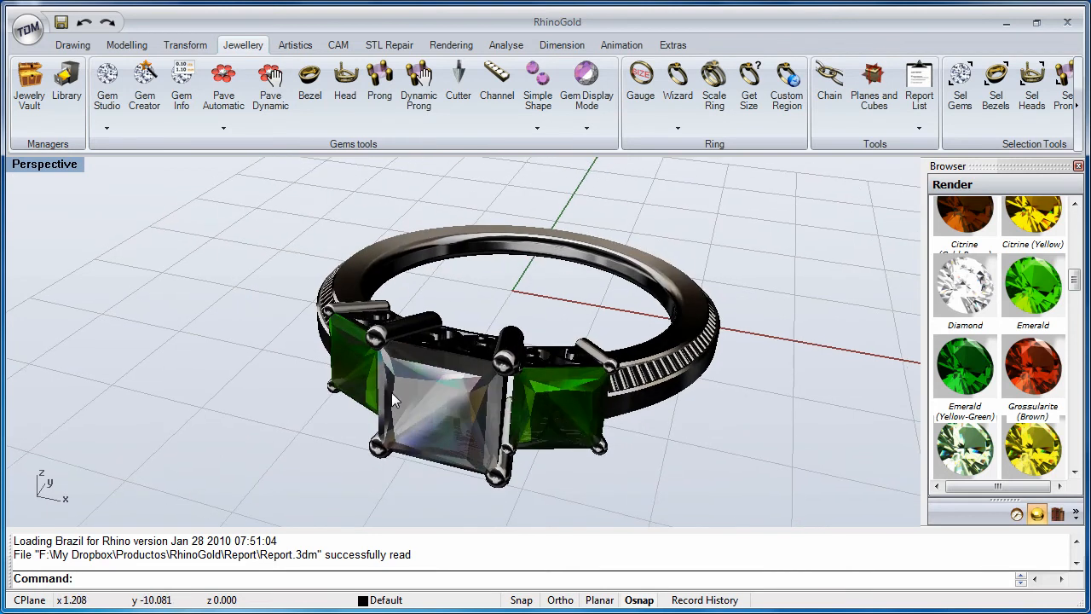
# Step: Open the ring's report, check the compound and weight of the centre stone, and close it
pyautogui.click(918, 107)
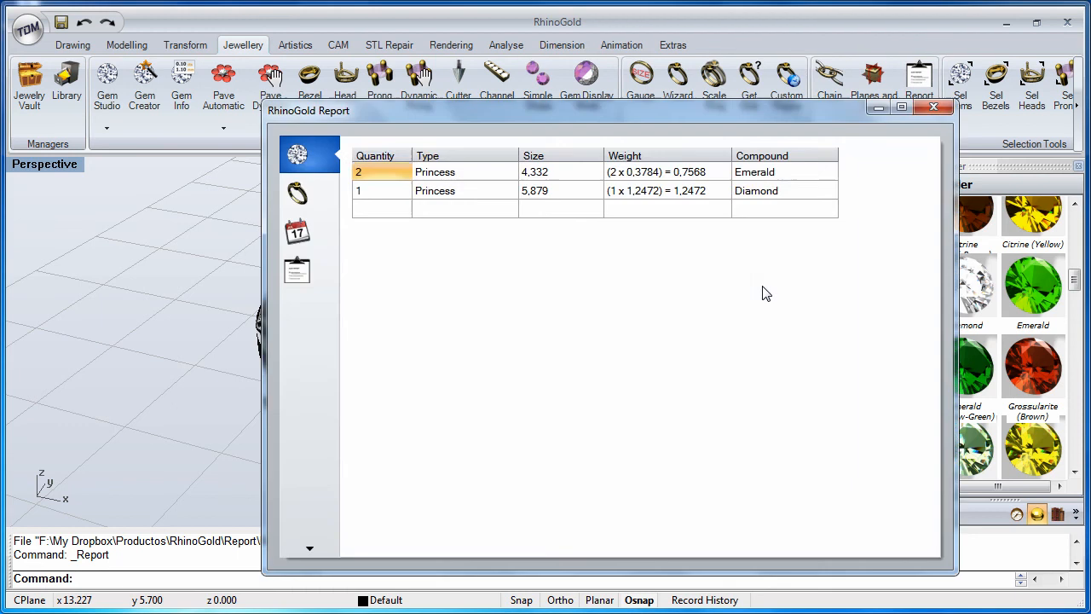
pyautogui.click(765, 191)
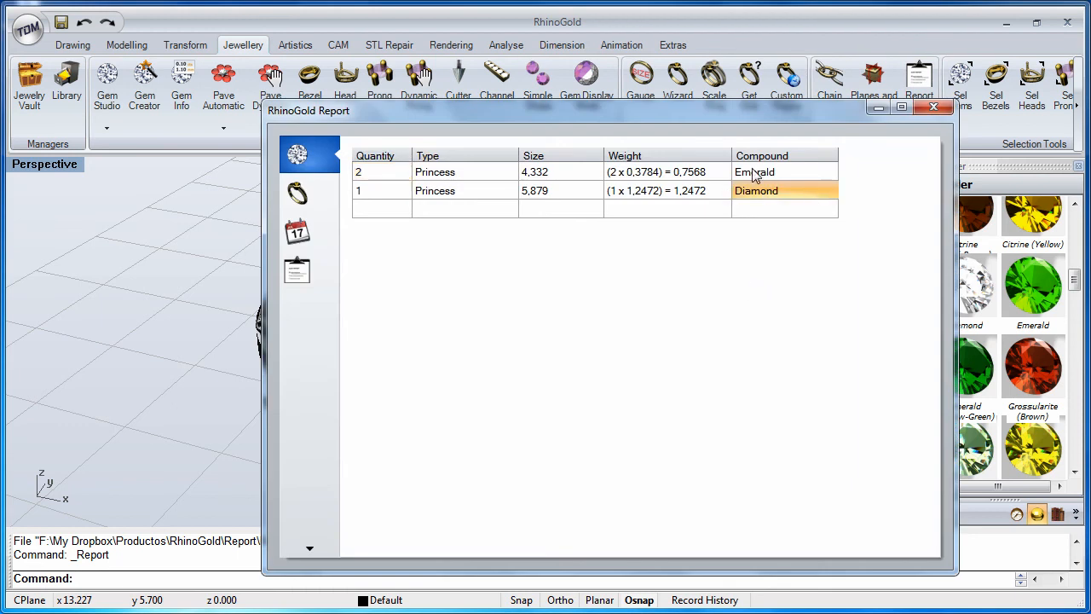
pyautogui.click(933, 106)
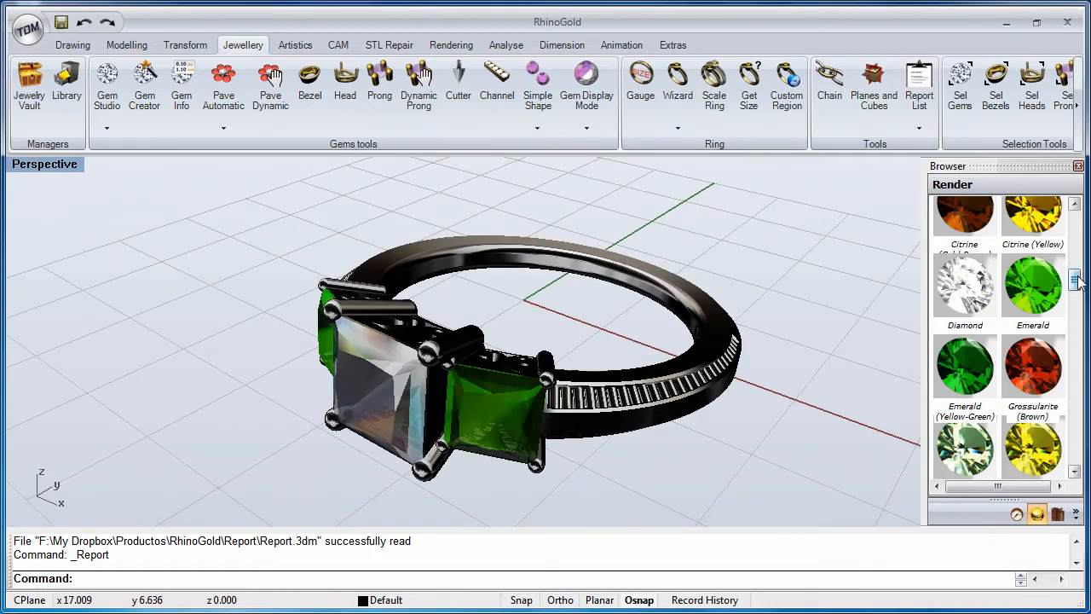
# Step: Apply the Ruby gem material to the large centre stone
pyautogui.moveTo(1074, 279); pyautogui.dragTo(1078, 344)
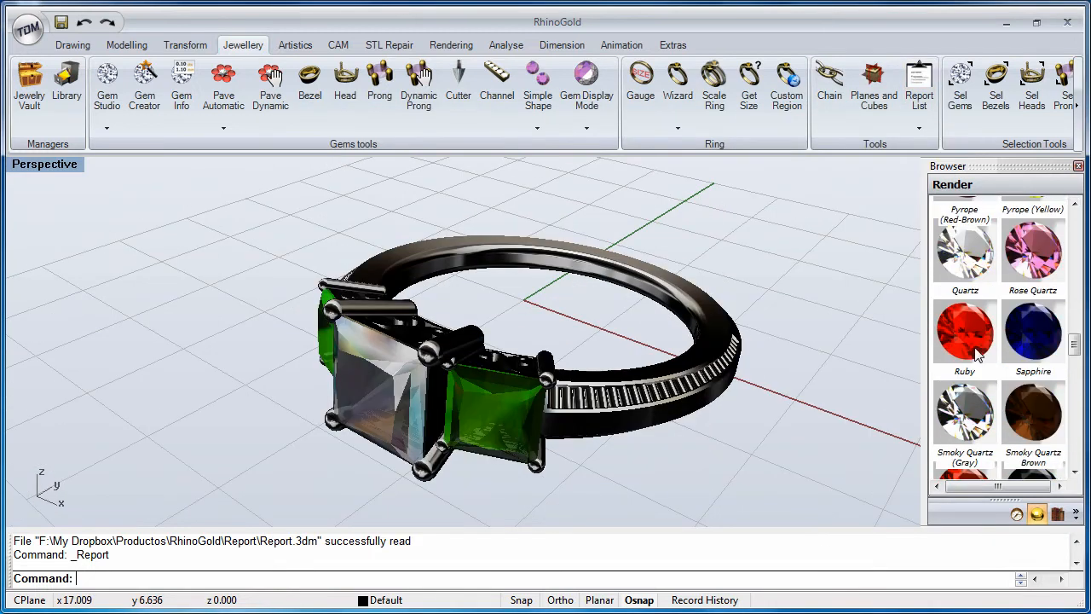
pyautogui.moveTo(732, 424); pyautogui.dragTo(408, 396)
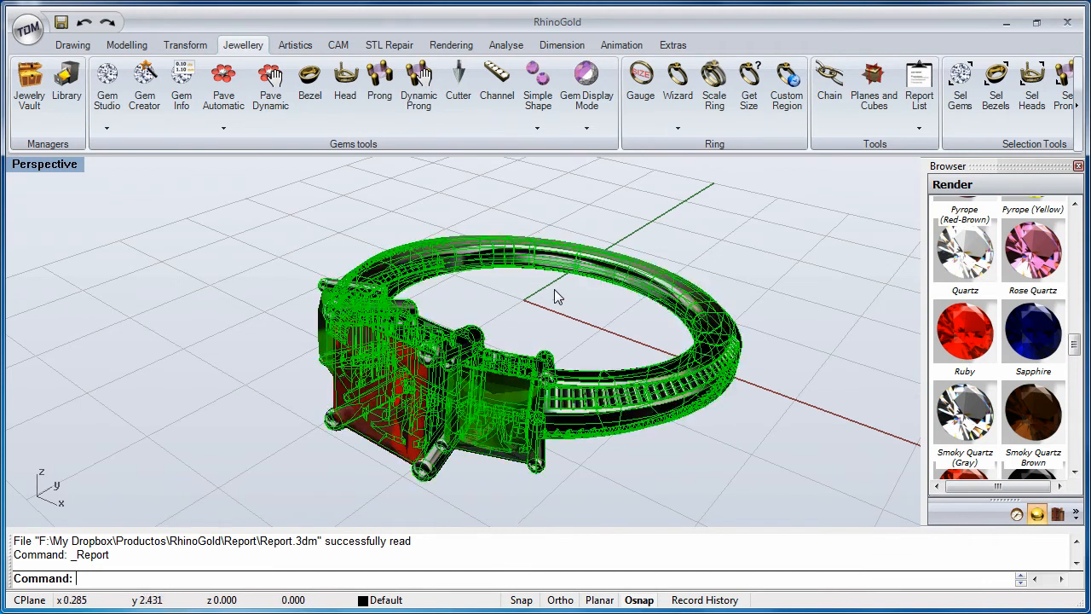
# Step: Reopen the report to check the centre stone's compound and weight with the ruby material, then close it
pyautogui.click(918, 84)
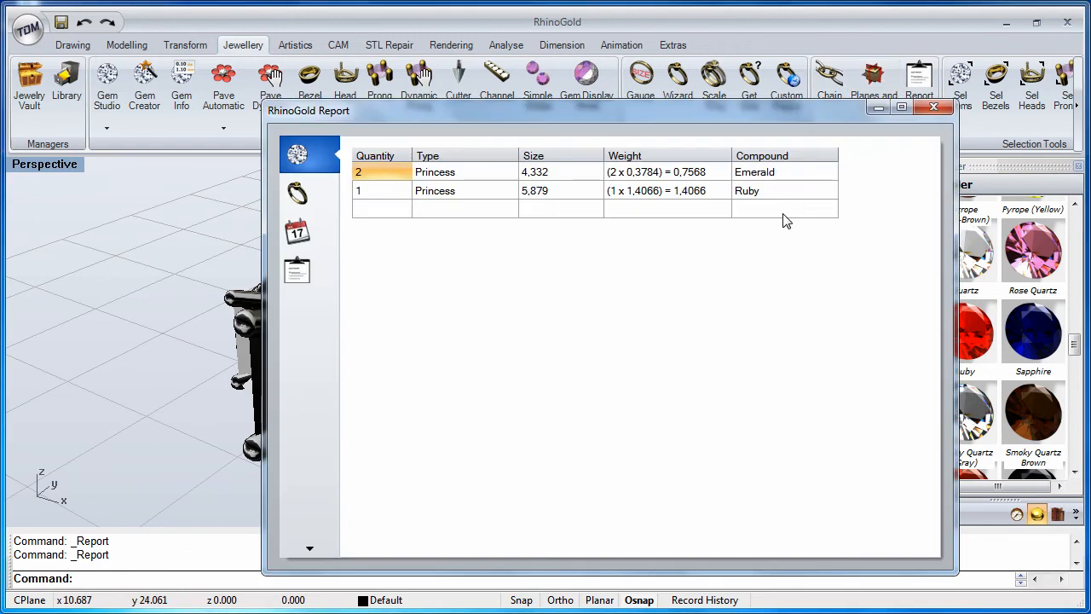
pyautogui.click(755, 193)
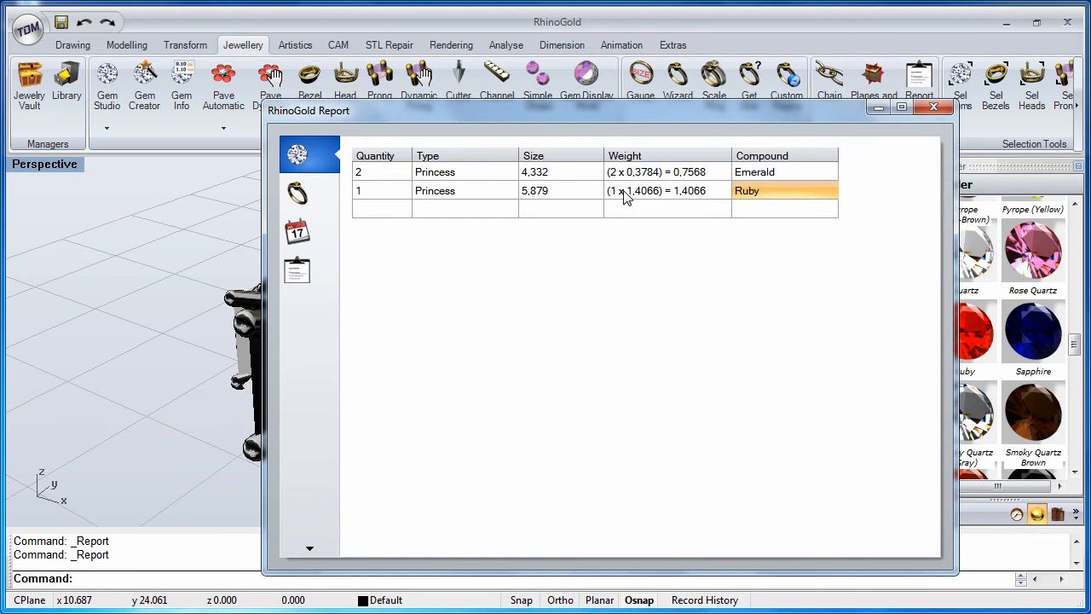
pyautogui.click(932, 108)
# Step: Return from the gem materials to the top-level folders of the render material library
pyautogui.moveTo(701, 288); pyautogui.dragTo(709, 302, button='right')
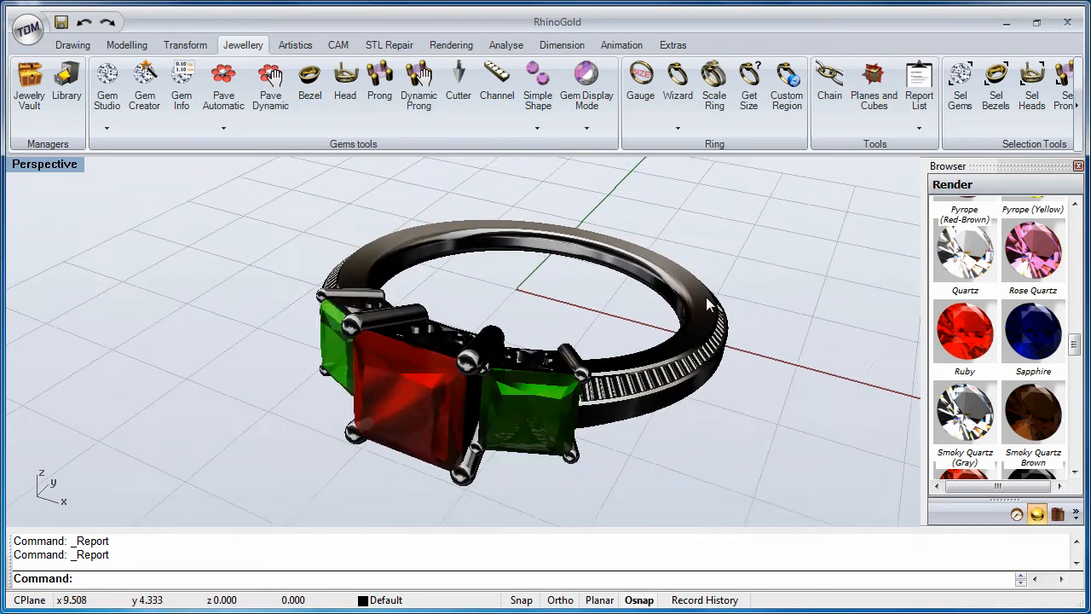
pyautogui.moveTo(615, 316); pyautogui.dragTo(892, 268, button='right')
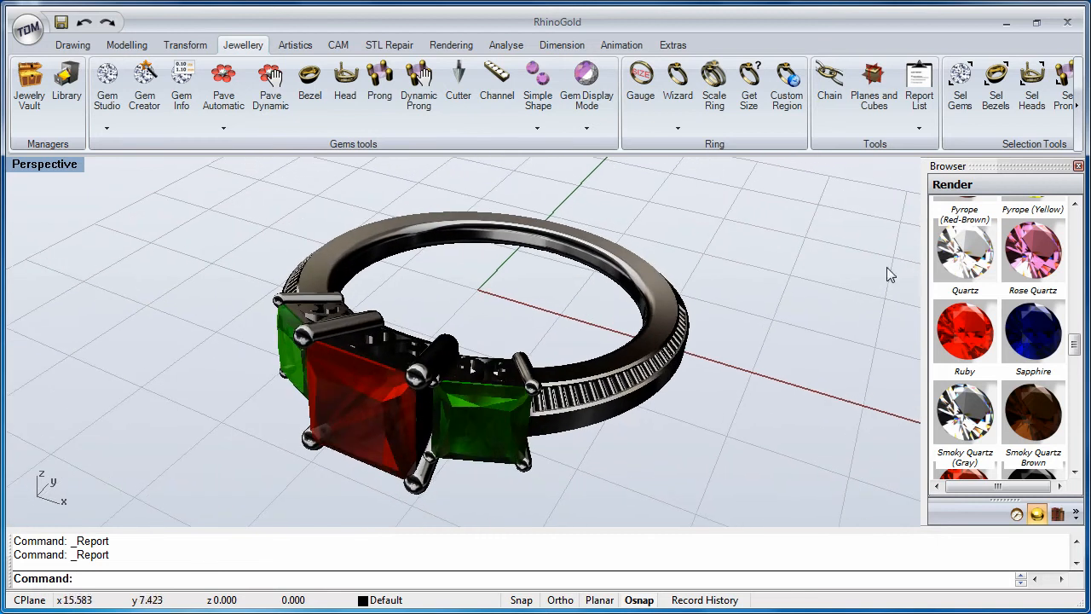
pyautogui.click(1076, 232)
pyautogui.click(1076, 232)
pyautogui.click(1076, 232)
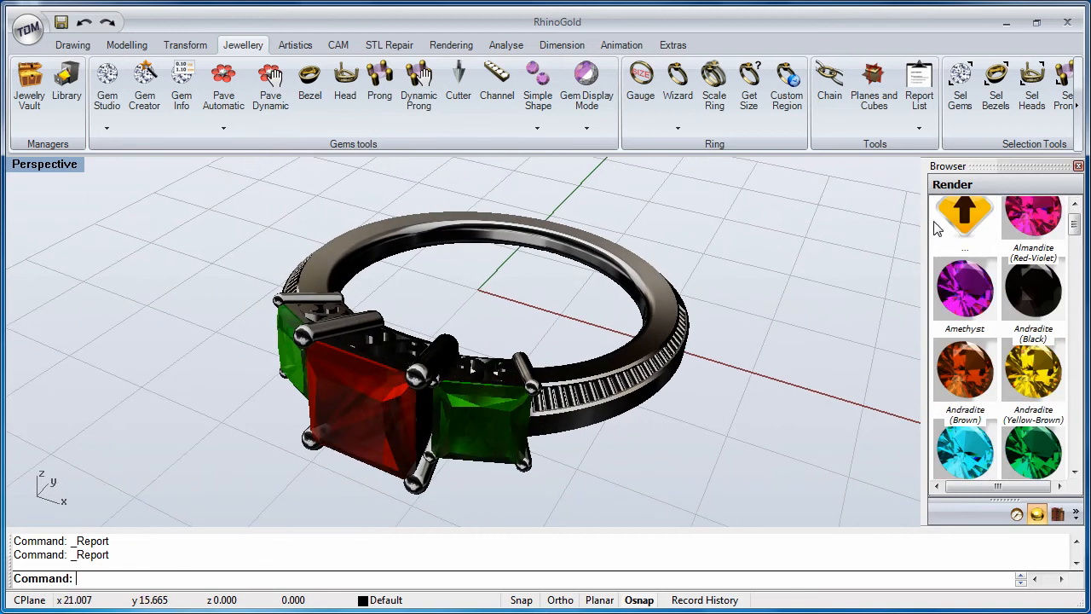
pyautogui.doubleClick(961, 224)
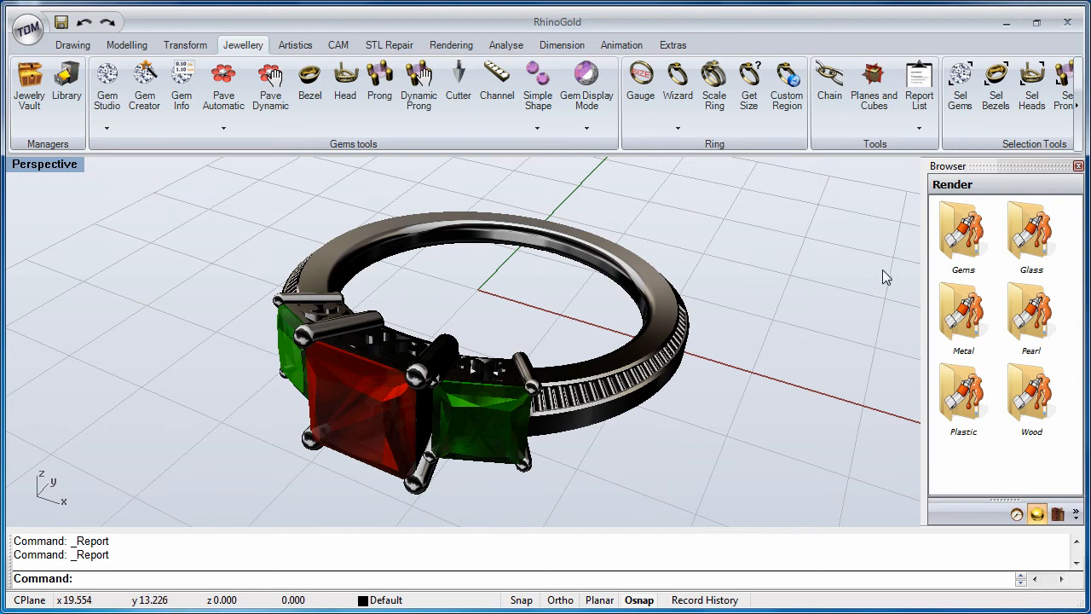
pyautogui.moveTo(555, 316); pyautogui.dragTo(871, 304, button='right')
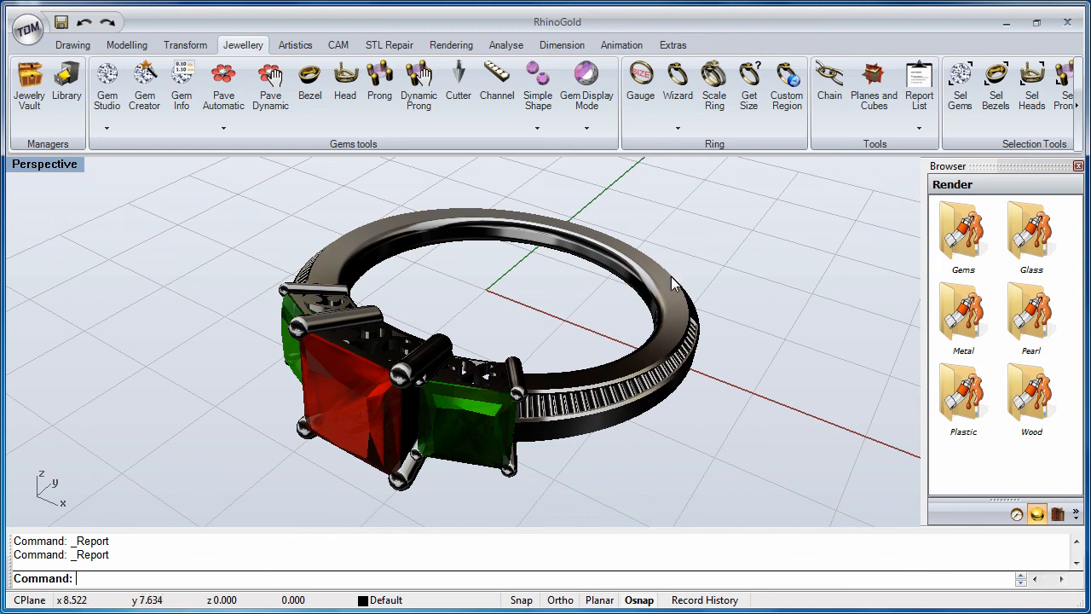
pyautogui.moveTo(671, 276); pyautogui.dragTo(759, 305, button='right')
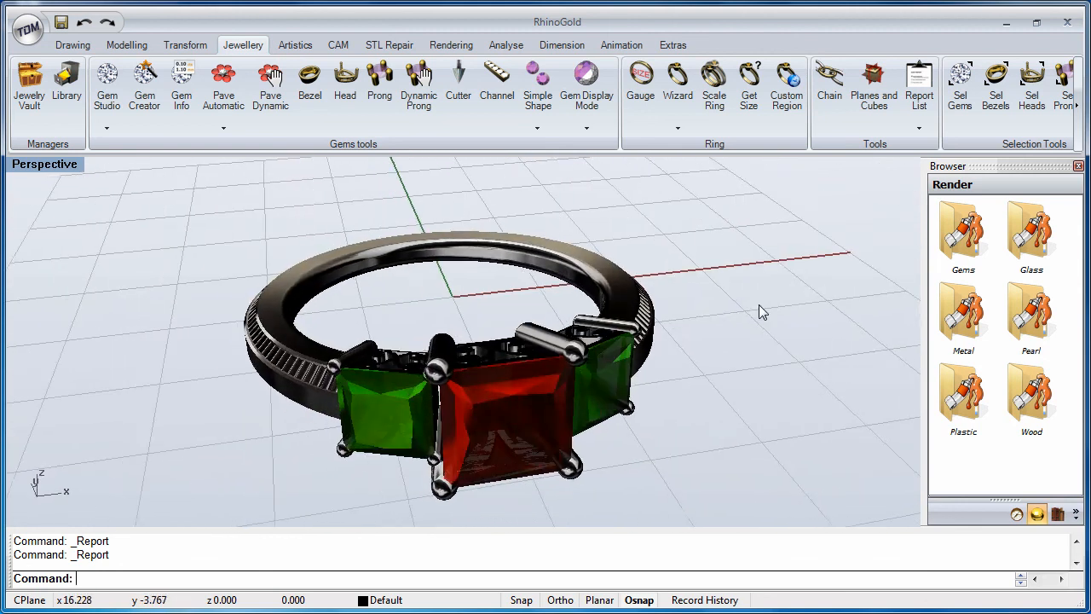
# Step: Switch the browser from the render materials to the file library
pyautogui.click(1049, 511)
pyautogui.moveTo(861, 410); pyautogui.dragTo(713, 392, button='right')
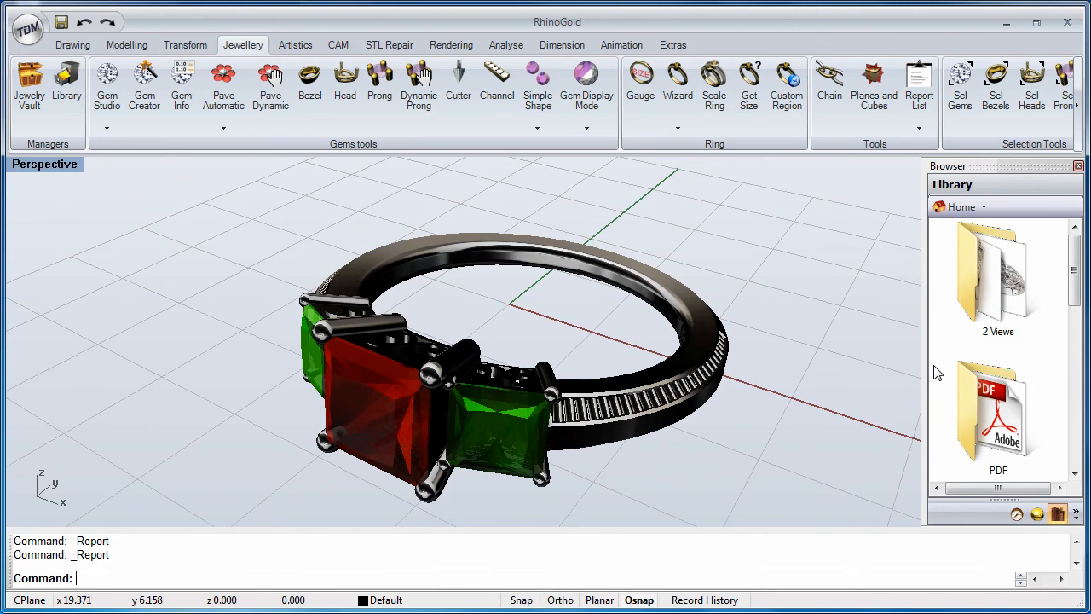
pyautogui.moveTo(791, 376); pyautogui.dragTo(431, 274, button='right')
# Step: Start a new model without saving the changes to Report.3dm
pyautogui.click(58, 45)
pyautogui.click(28, 28)
pyautogui.click(46, 66)
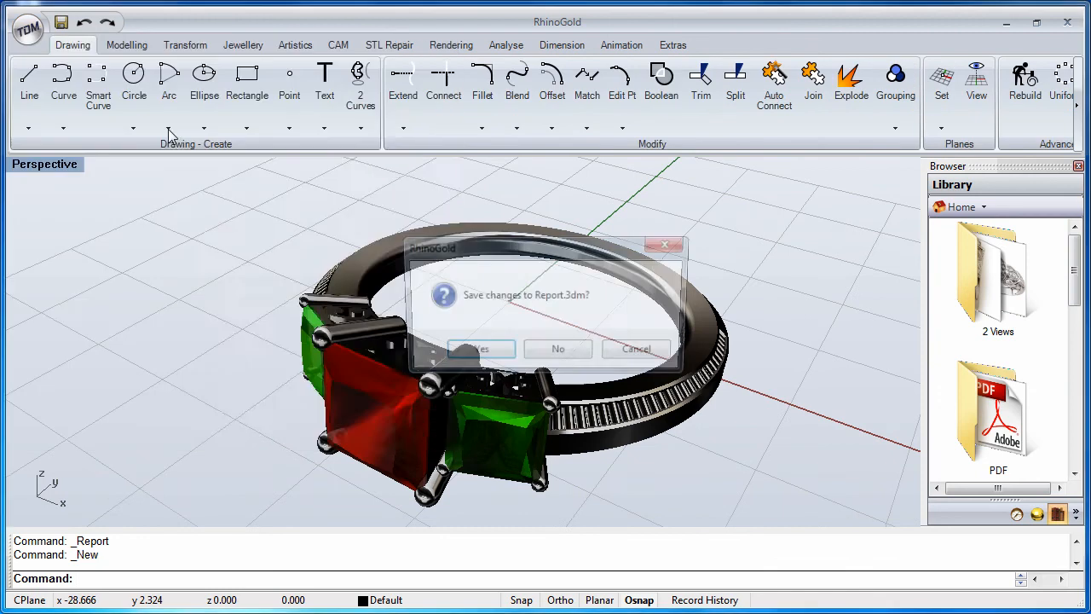
pyautogui.click(556, 350)
pyautogui.click(620, 449)
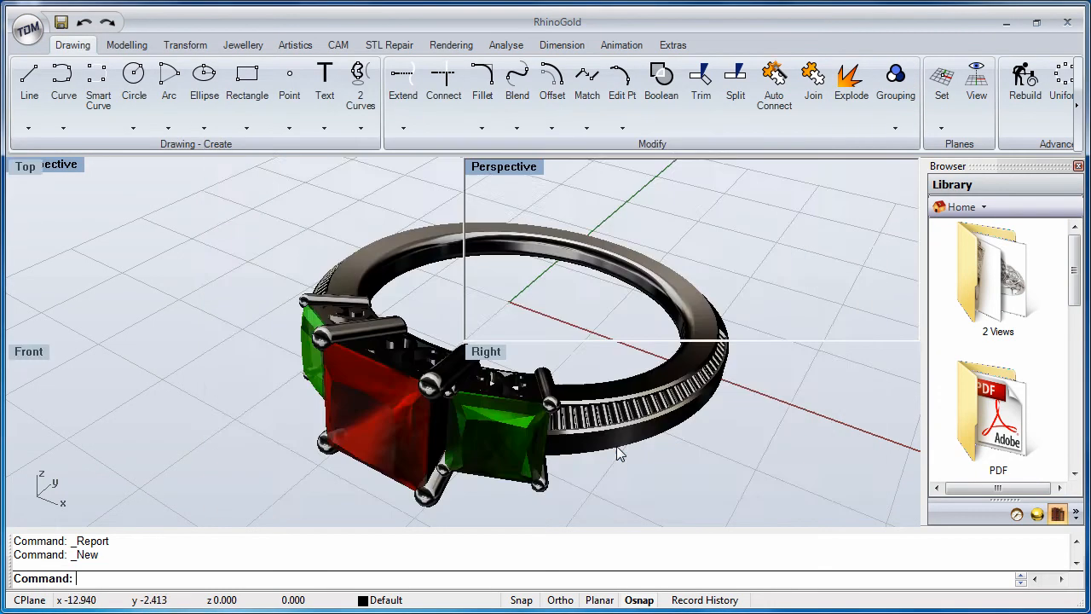
# Step: Open the RhinoGold 2.0 - Training Guide PDF from the library, examine its table of contents, and close it
pyautogui.moveTo(1074, 271); pyautogui.dragTo(1057, 441)
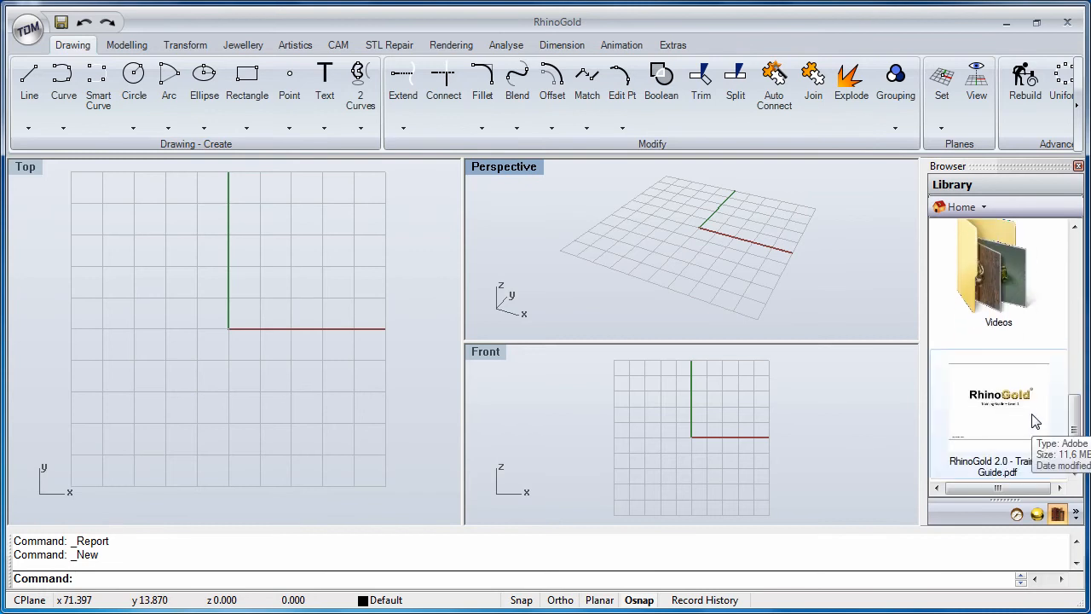
pyautogui.doubleClick(1035, 421)
pyautogui.scroll(-4, 633, 364)
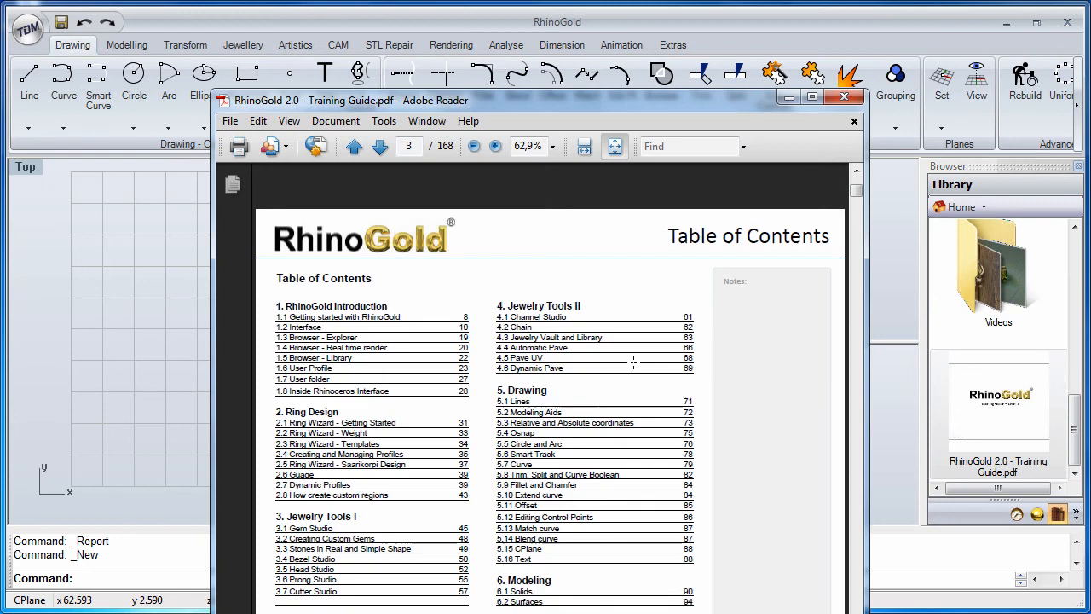
pyautogui.scroll(-8, 633, 364)
pyautogui.press('Home')
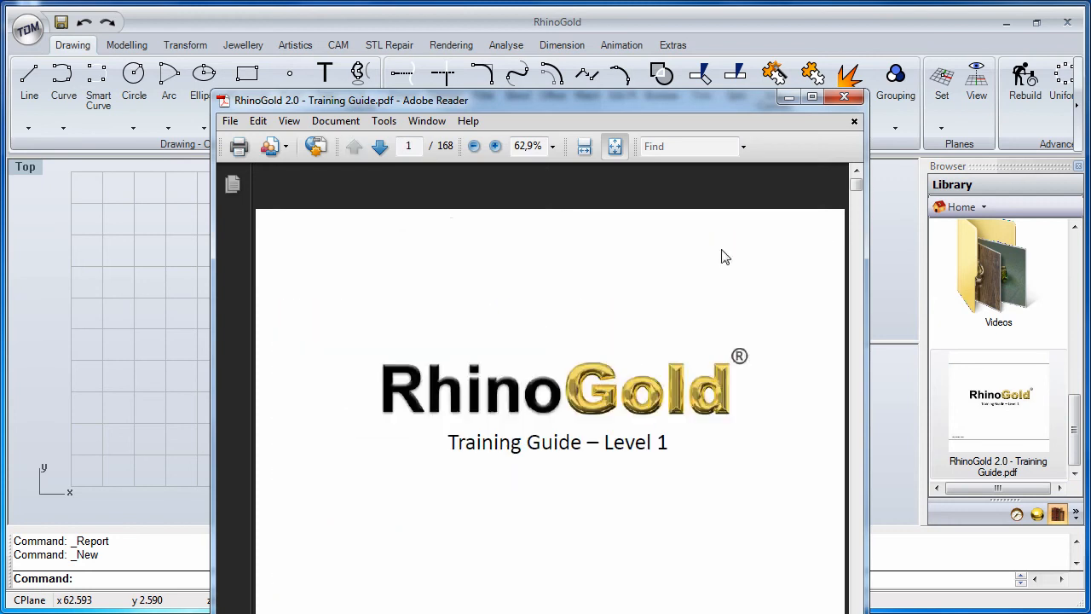
pyautogui.click(844, 96)
# Step: Open the library's Videos folder, play Penjoll DVD.AVI, and close the video player
pyautogui.moveTo(1075, 418); pyautogui.dragTo(1076, 388)
pyautogui.doubleClick(993, 392)
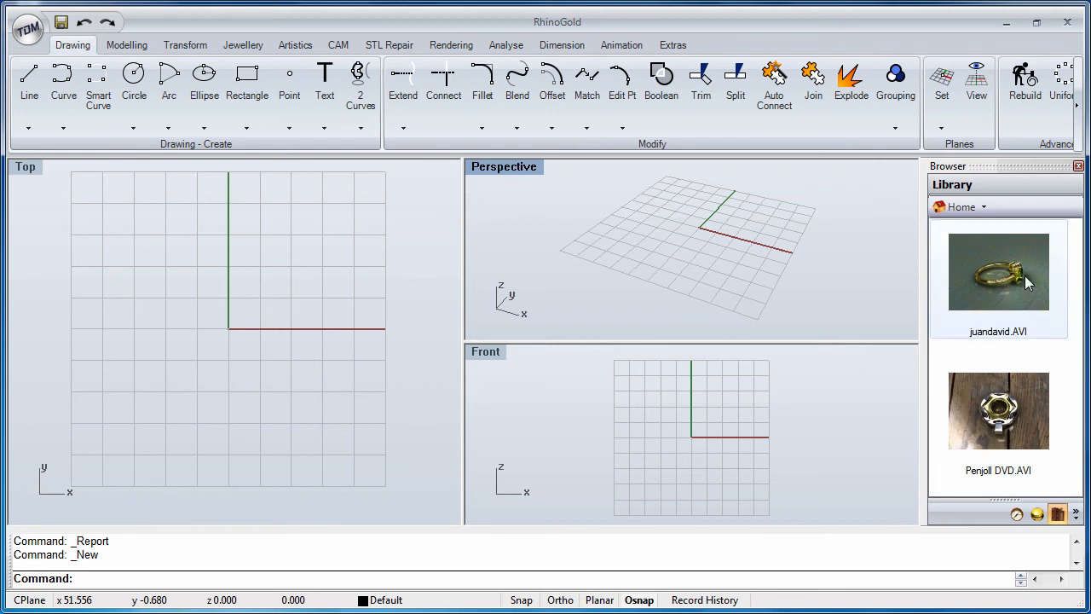
pyautogui.doubleClick(999, 411)
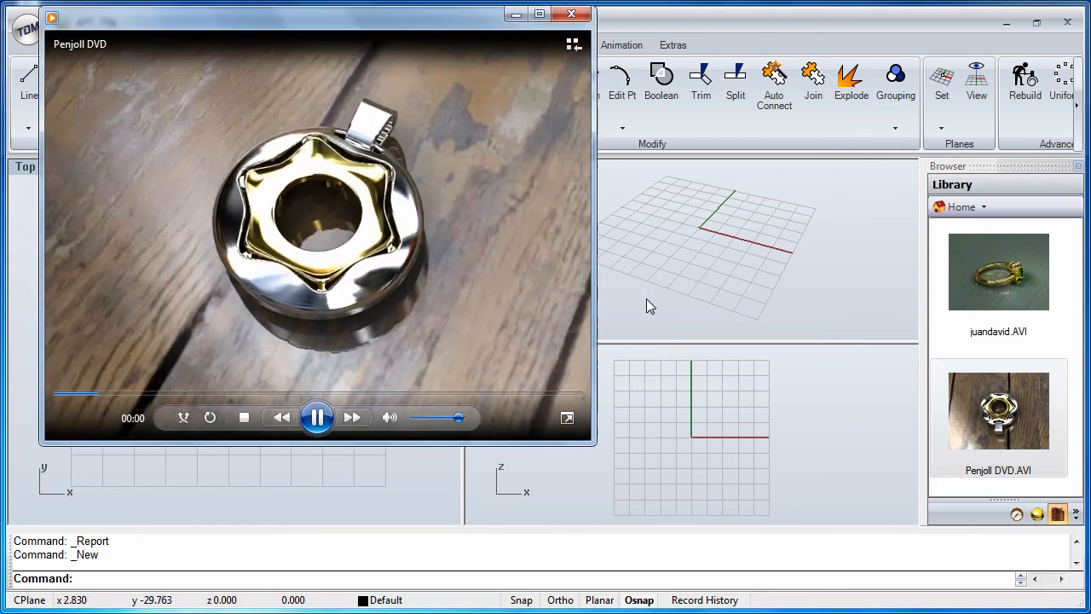
pyautogui.click(572, 16)
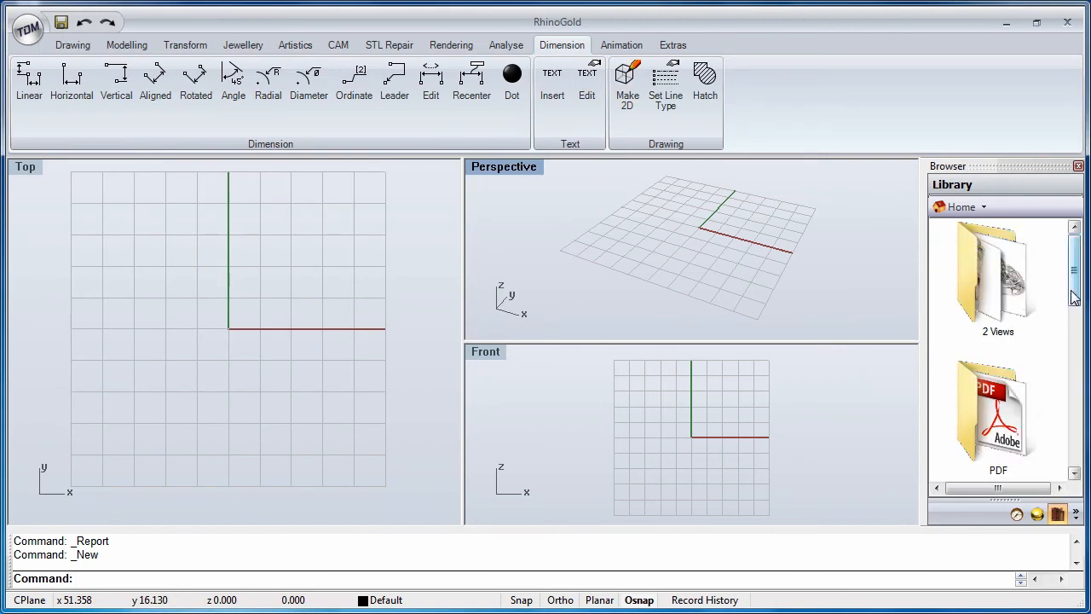
# Step: Open the library's Sketch folder, browse its pictures, view 1.jpg in the photo viewer, and close it
pyautogui.moveTo(1074, 319); pyautogui.dragTo(1074, 341)
pyautogui.doubleClick(999, 392)
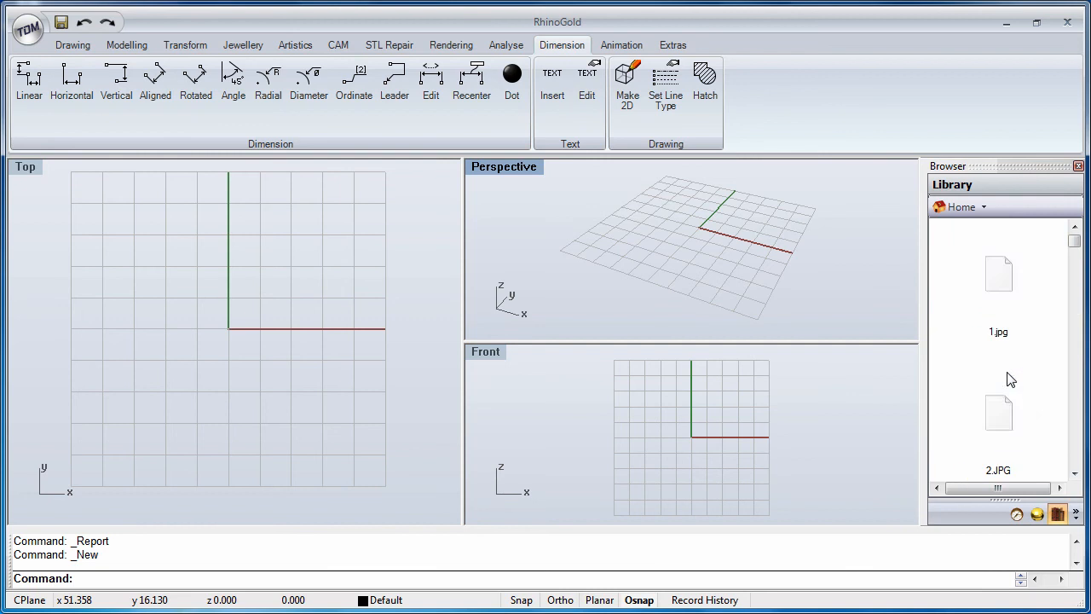
pyautogui.scroll(-3, 1001, 414)
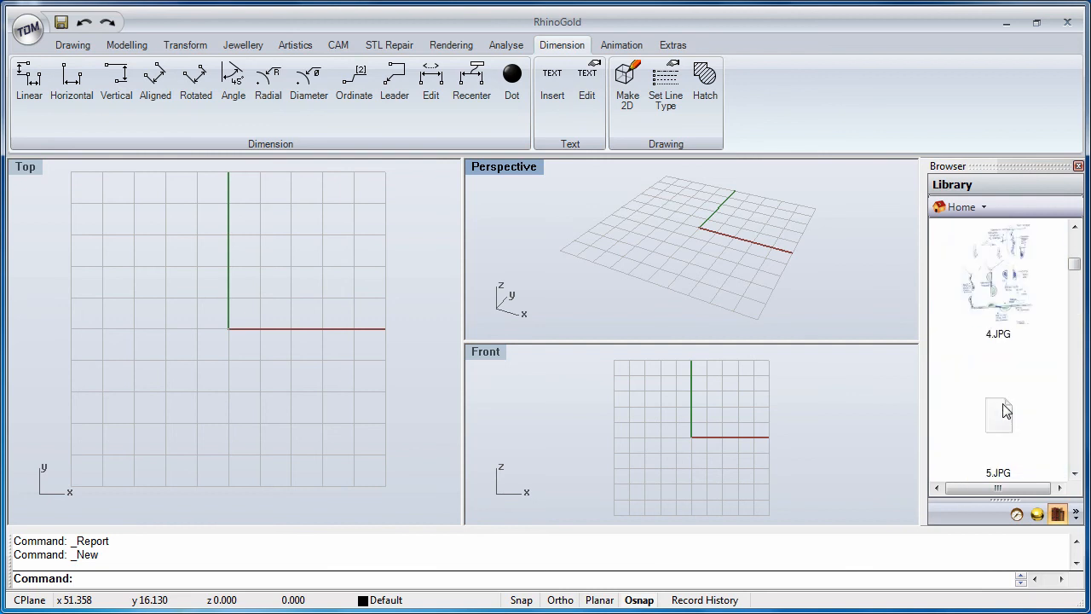
pyautogui.scroll(3, 1001, 410)
pyautogui.doubleClick(1012, 273)
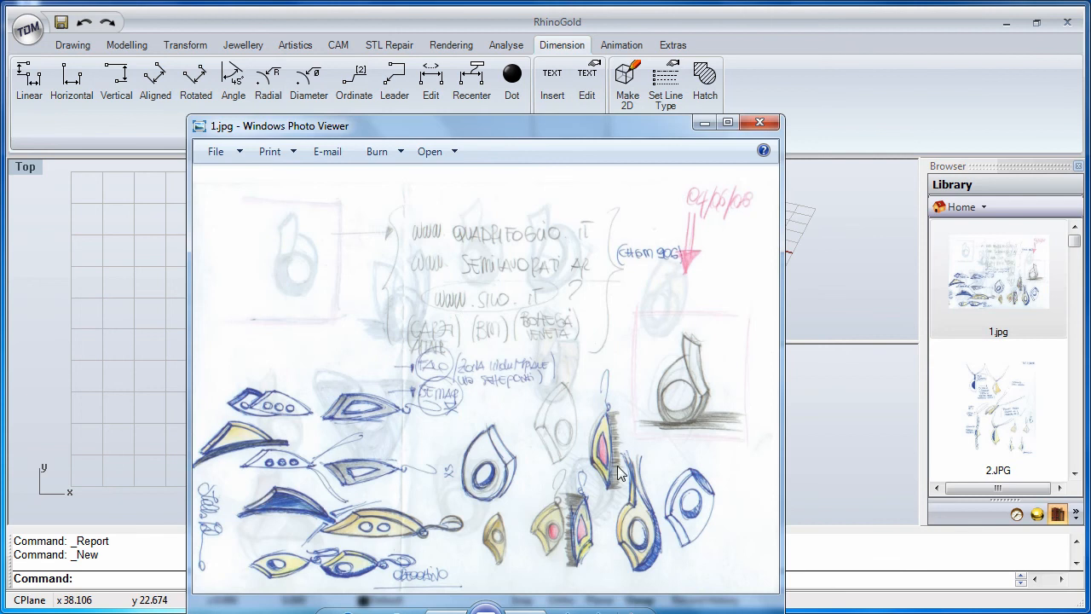
pyautogui.click(755, 123)
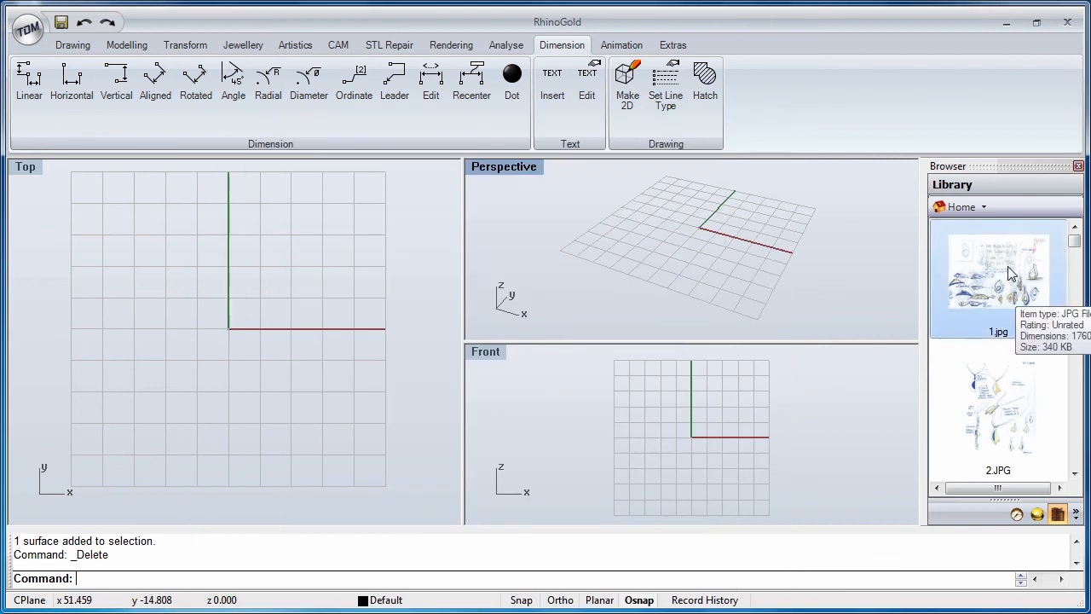
# Step: Place 1.jpg from the library into the Perspective viewport and frame the sketches in an enlarged view
pyautogui.moveTo(1012, 271)
pyautogui.mouseDown()
pyautogui.moveTo(794, 290)
pyautogui.moveTo(762, 267)
pyautogui.moveTo(749, 274)
pyautogui.mouseUp()
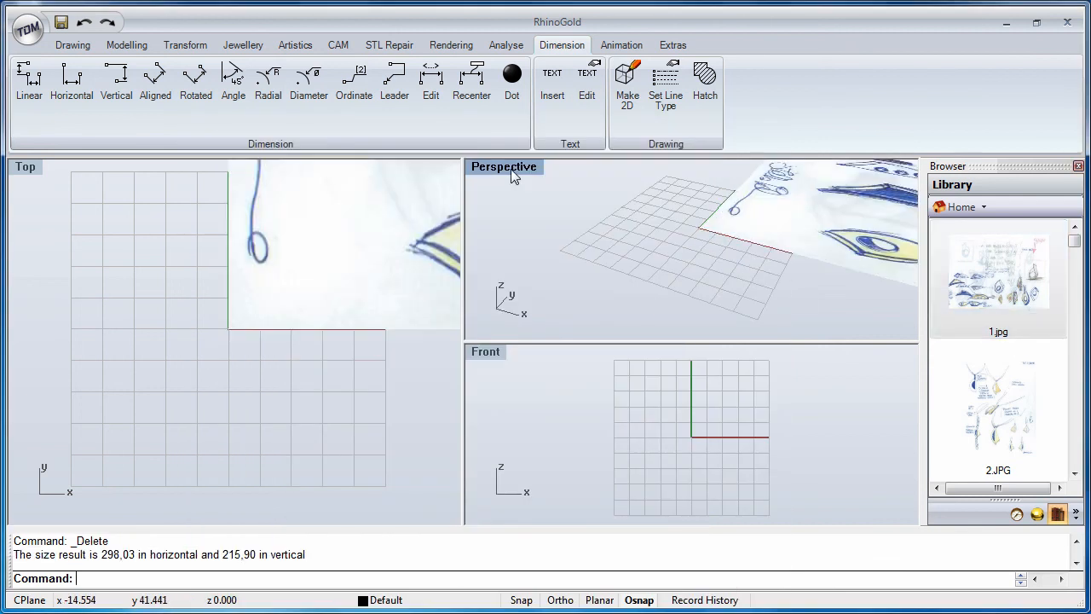
pyautogui.scroll(-12, 461, 327)
pyautogui.moveTo(648, 295); pyautogui.dragTo(521, 449, button='right')
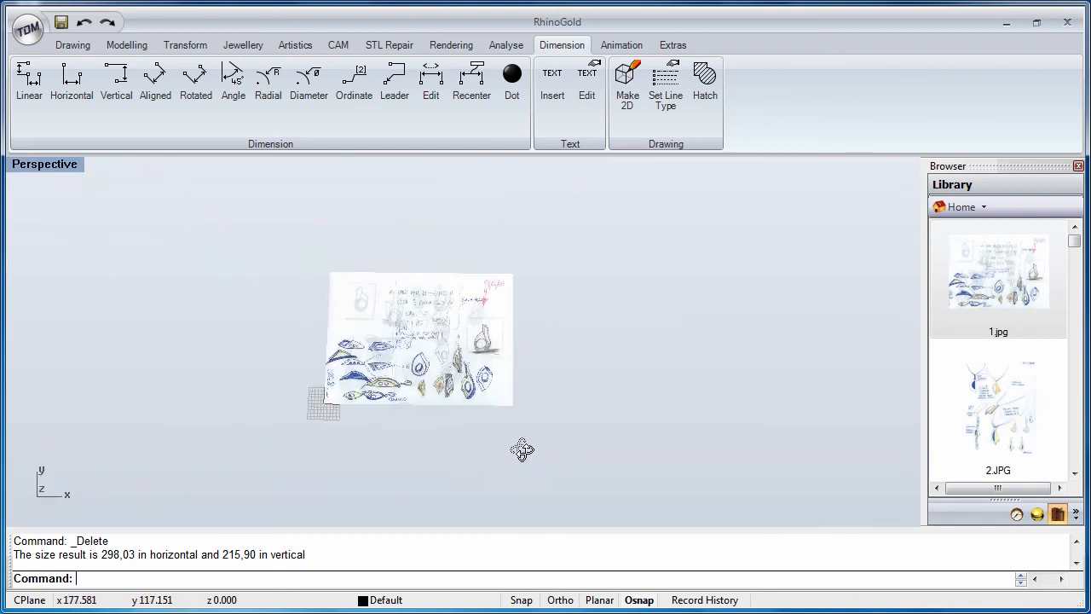
pyautogui.scroll(7, 474, 335)
pyautogui.moveTo(475, 341); pyautogui.dragTo(469, 295, button='right')
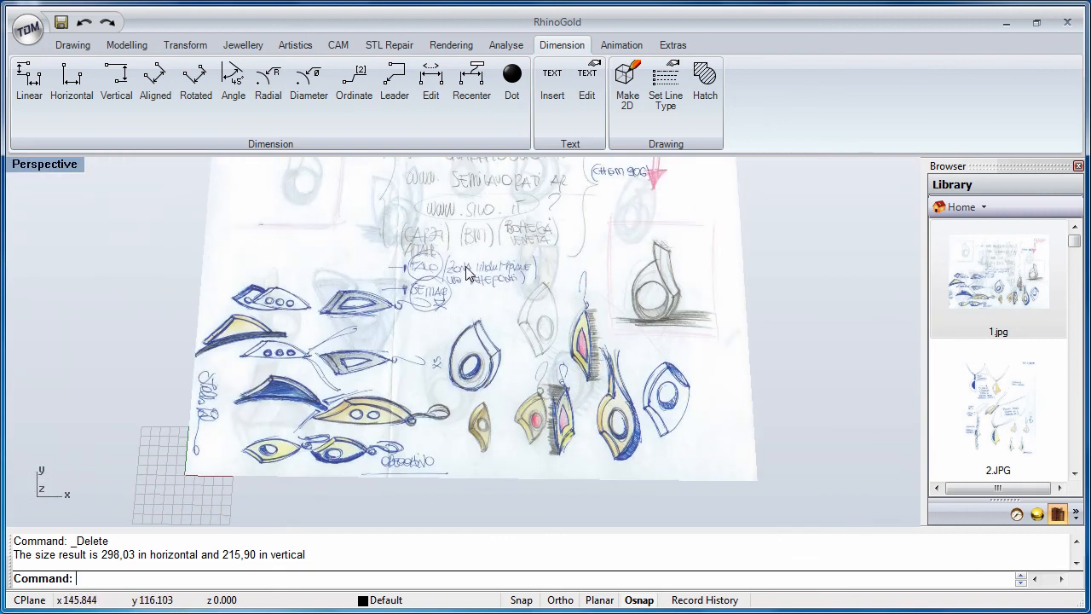
pyautogui.scroll(6, 356, 312)
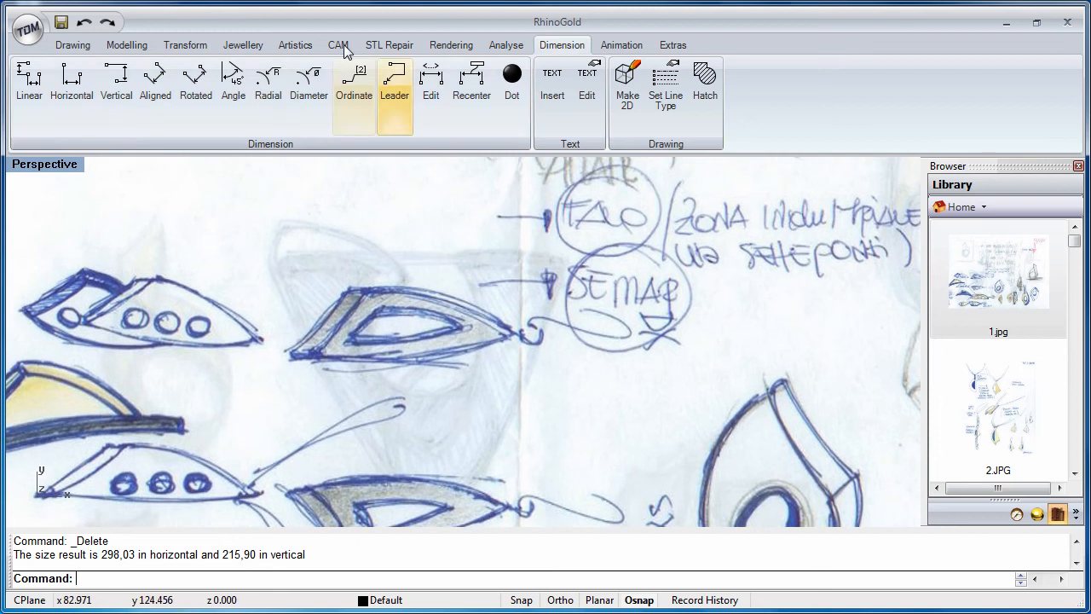
# Step: Fade the placed picture by lowering its freehand Transparency setting to about a quarter of the range, and lock the picture
pyautogui.click(259, 49)
pyautogui.scroll(-3, 273, 53)
pyautogui.scroll(2, 290, 59)
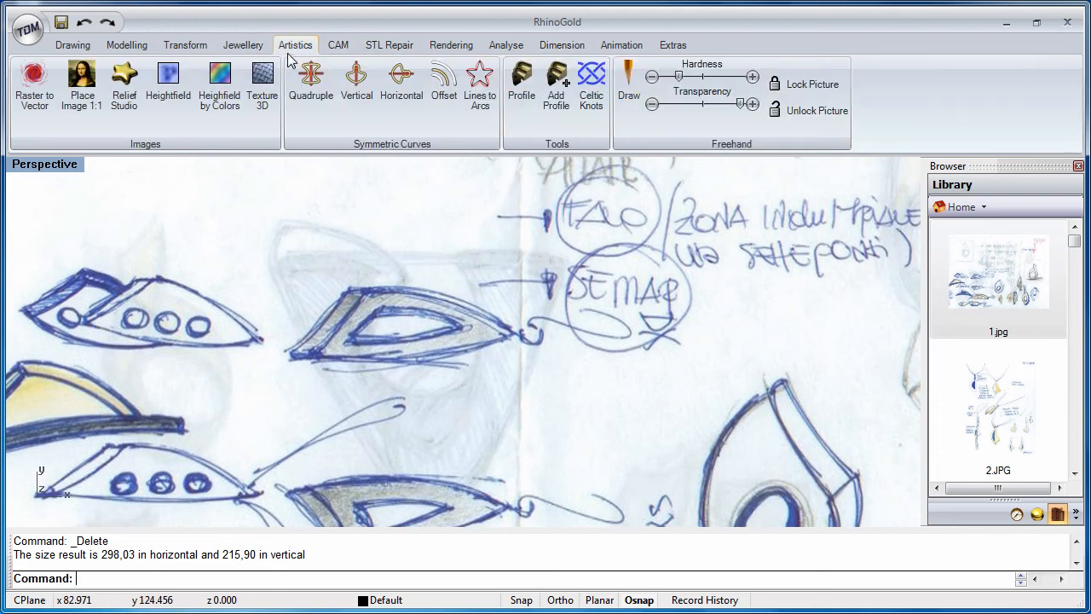
pyautogui.click(652, 104)
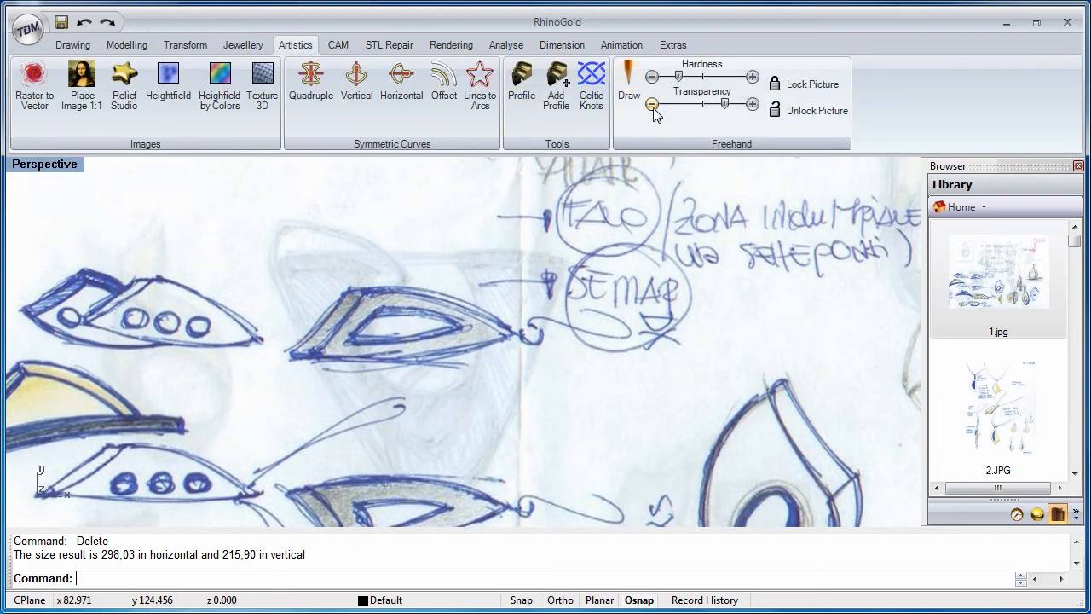
pyautogui.click(653, 105)
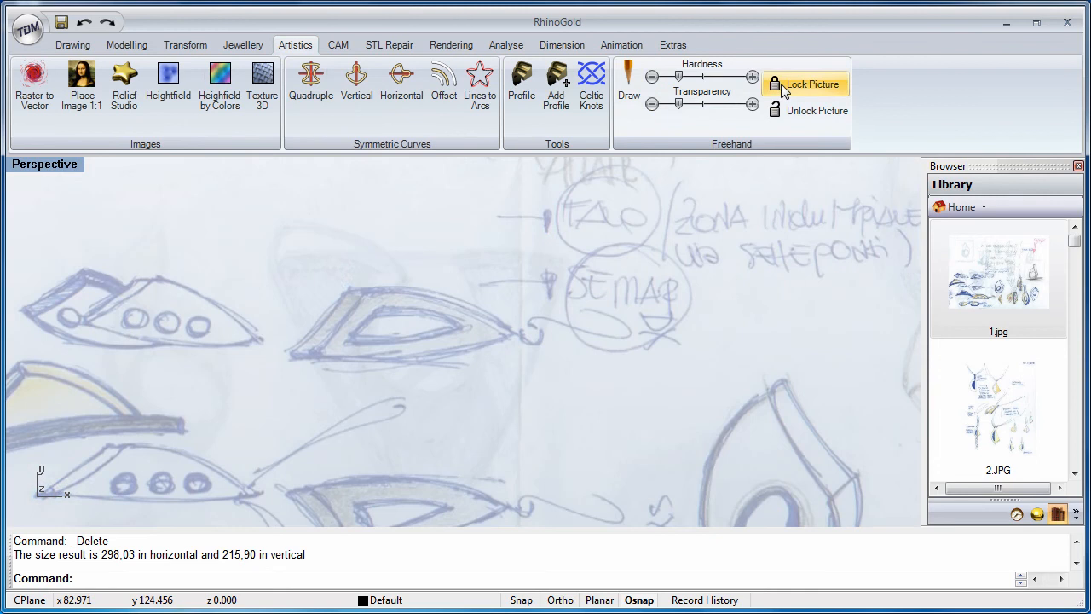
pyautogui.click(783, 87)
# Step: Trace the main outline of the grey-shaded pointed sketch beside the SEMAR note as a Smart Curve with Closed=Yes
pyautogui.scroll(4, 442, 316)
pyautogui.scroll(3, 96, 57)
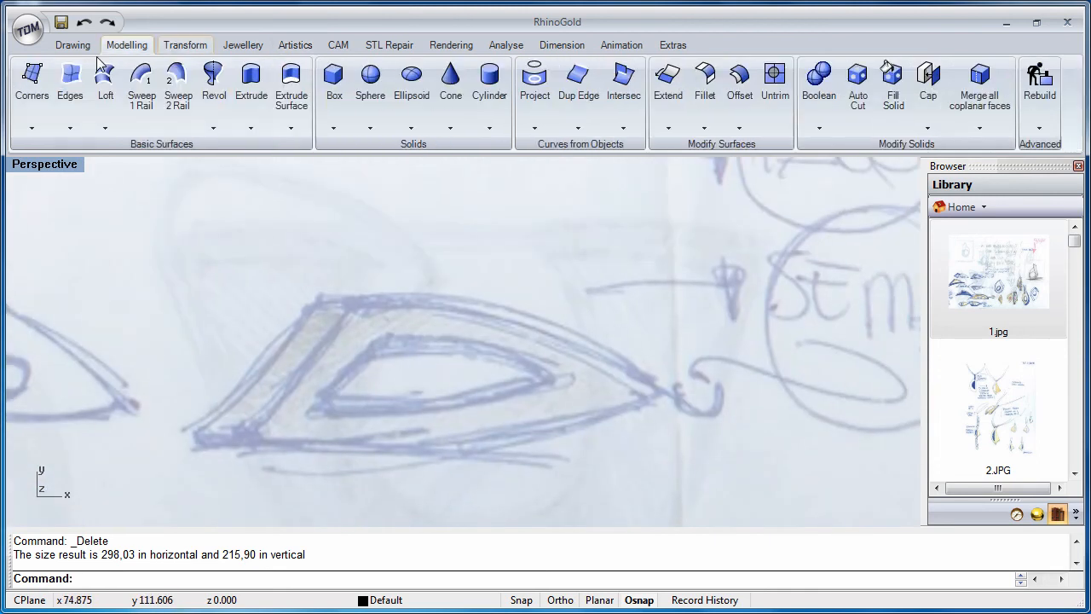
pyautogui.scroll(1, 97, 57)
pyautogui.click(98, 82)
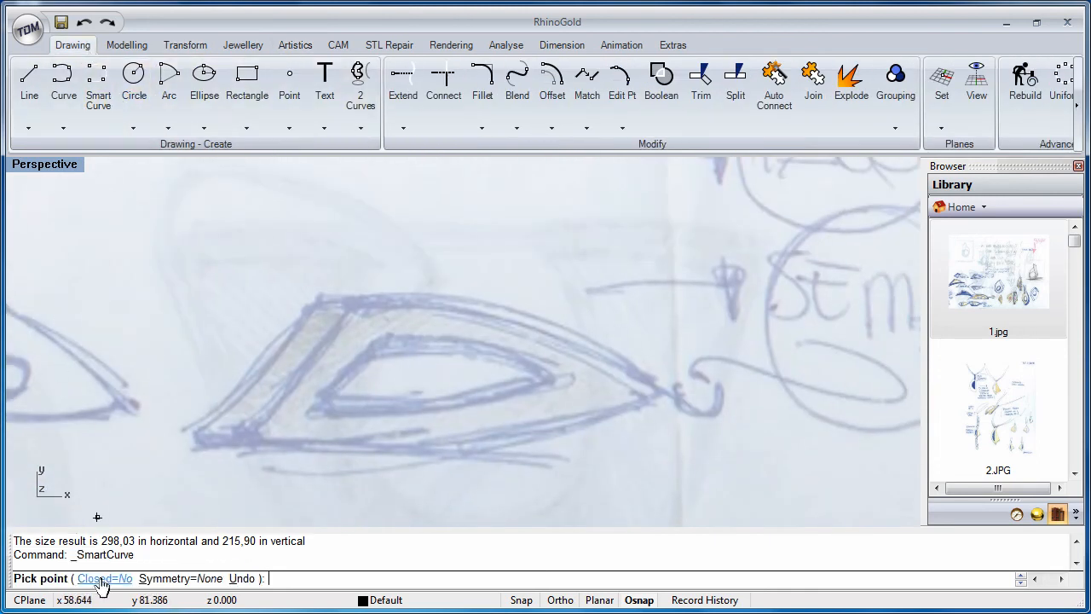
pyautogui.click(101, 579)
pyautogui.scroll(4, 352, 321)
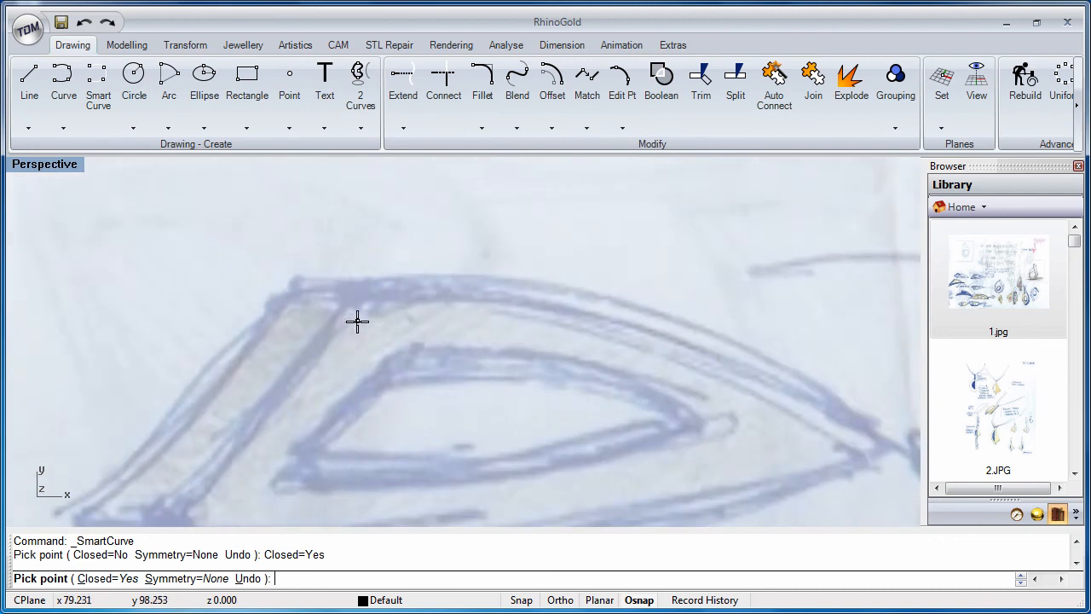
pyautogui.scroll(-4, 373, 272)
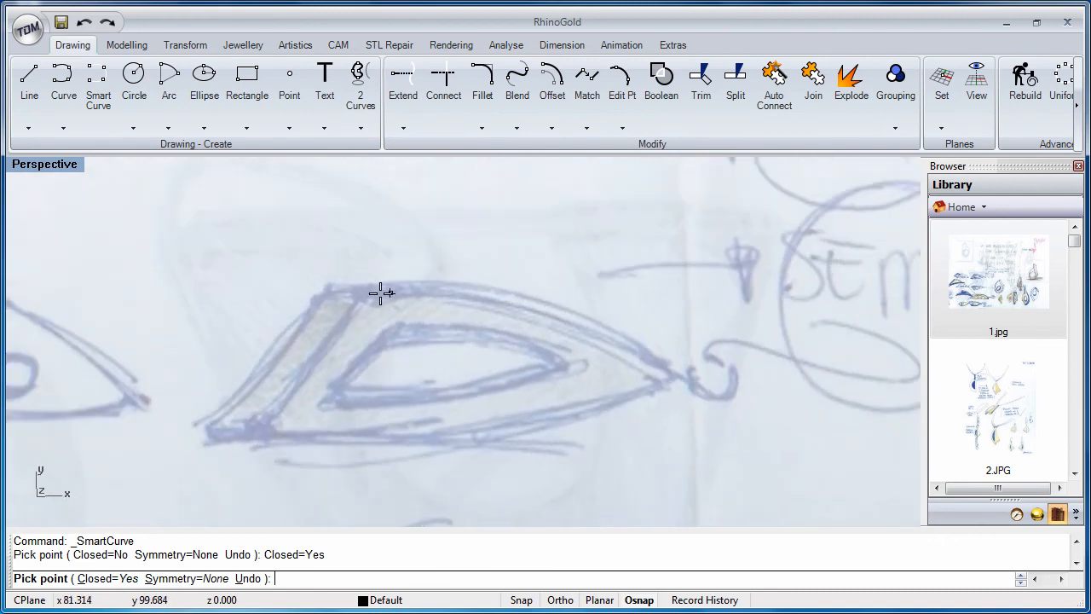
pyautogui.click(367, 294)
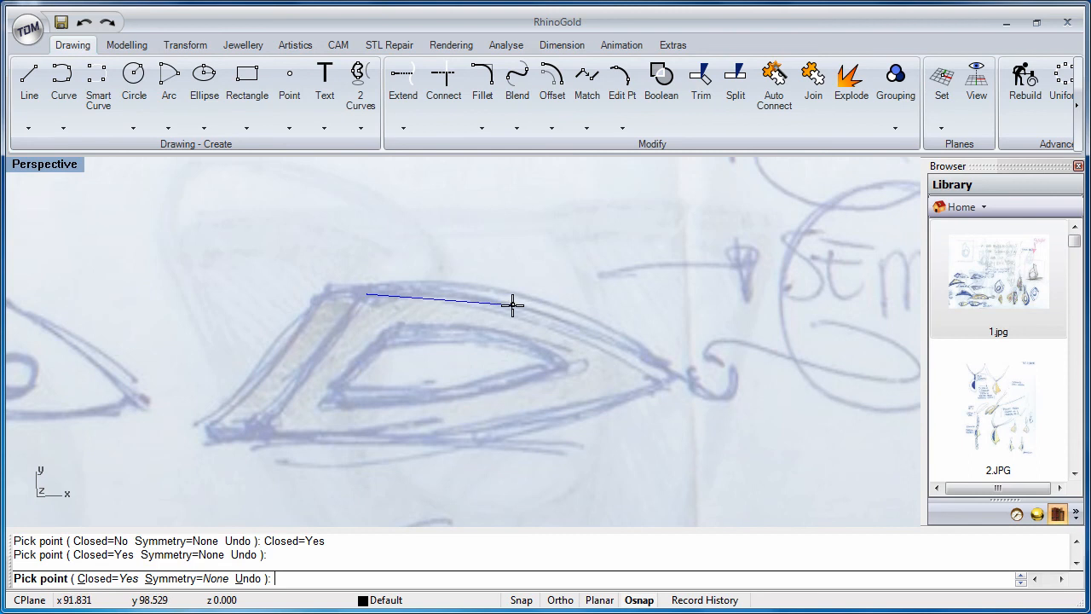
pyautogui.click(522, 313)
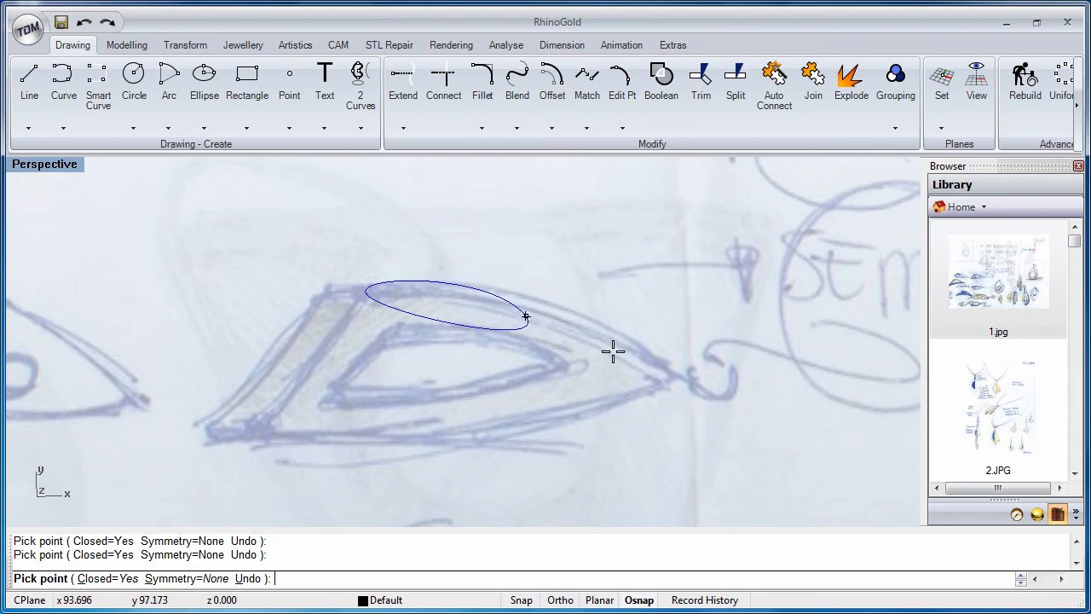
pyautogui.click(674, 381)
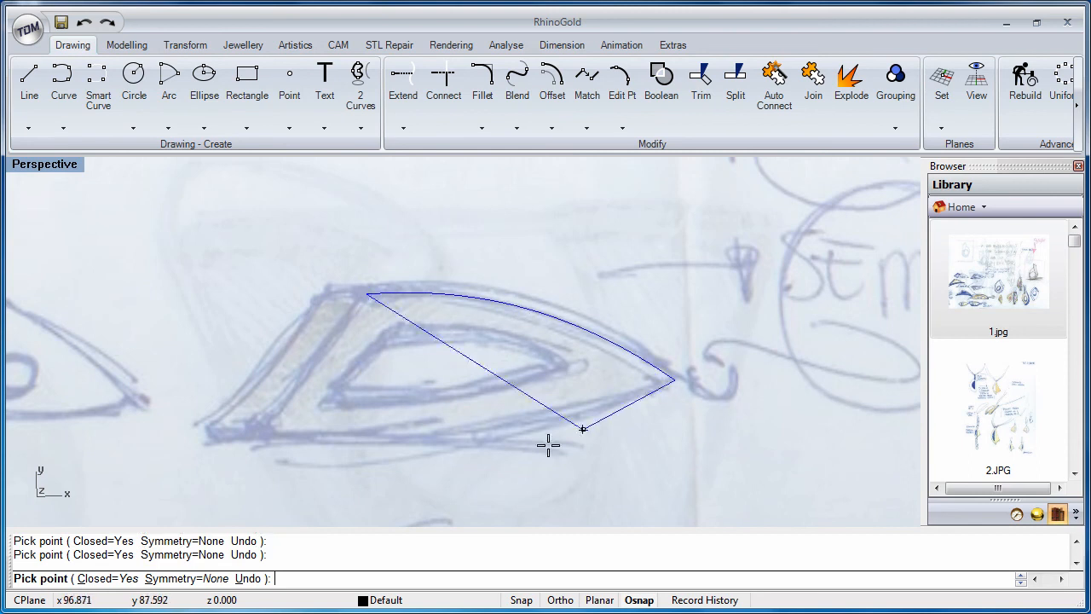
pyautogui.click(247, 432)
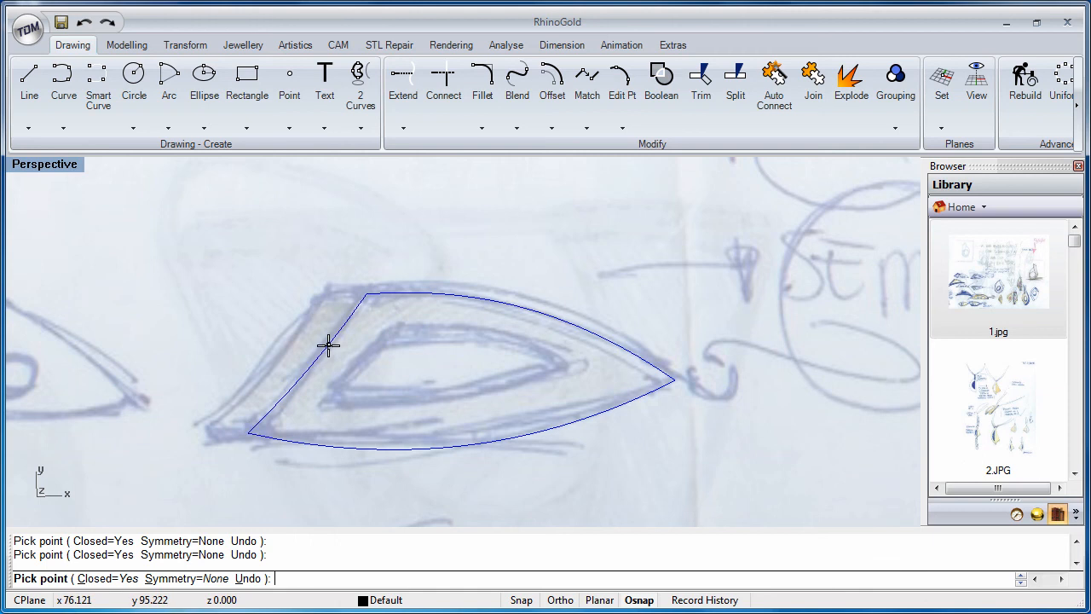
pyautogui.press('Return')
# Step: Delete the traced closed curve from the sketch picture
pyautogui.scroll(-5, 332, 353)
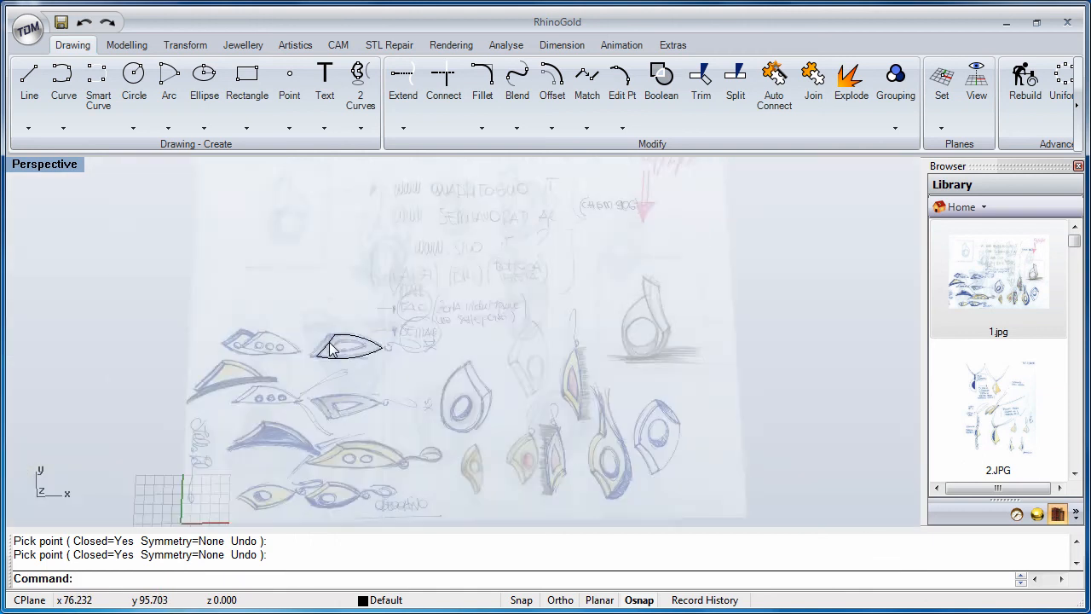
pyautogui.scroll(-3, 334, 353)
pyautogui.moveTo(461, 453); pyautogui.dragTo(230, 174)
pyautogui.press('Delete')
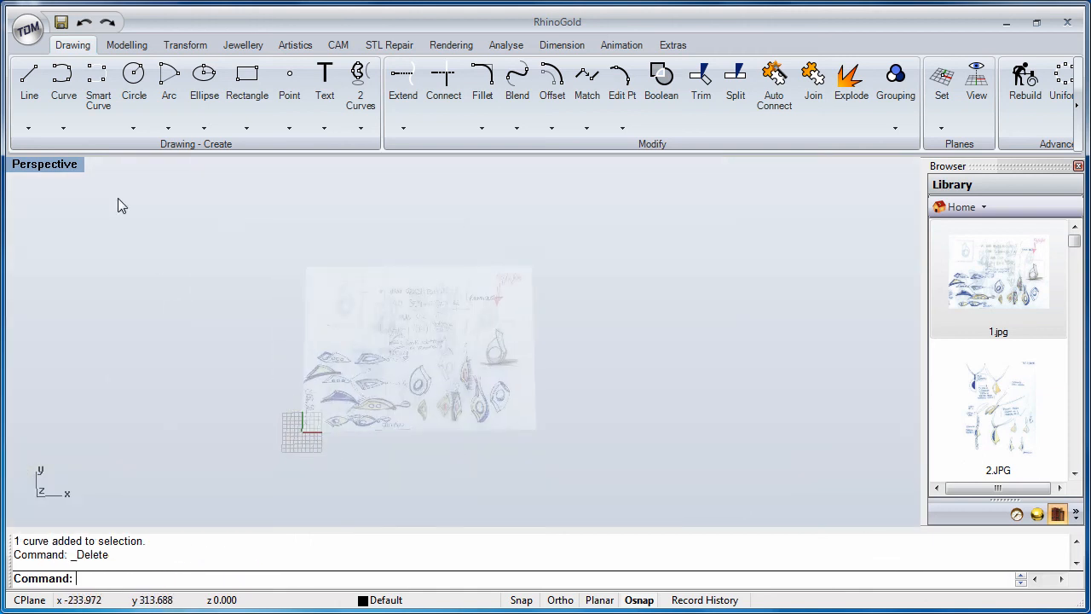
# Step: Unlock the sketch picture, delete it, and restore the multi-viewport layout
pyautogui.click(234, 46)
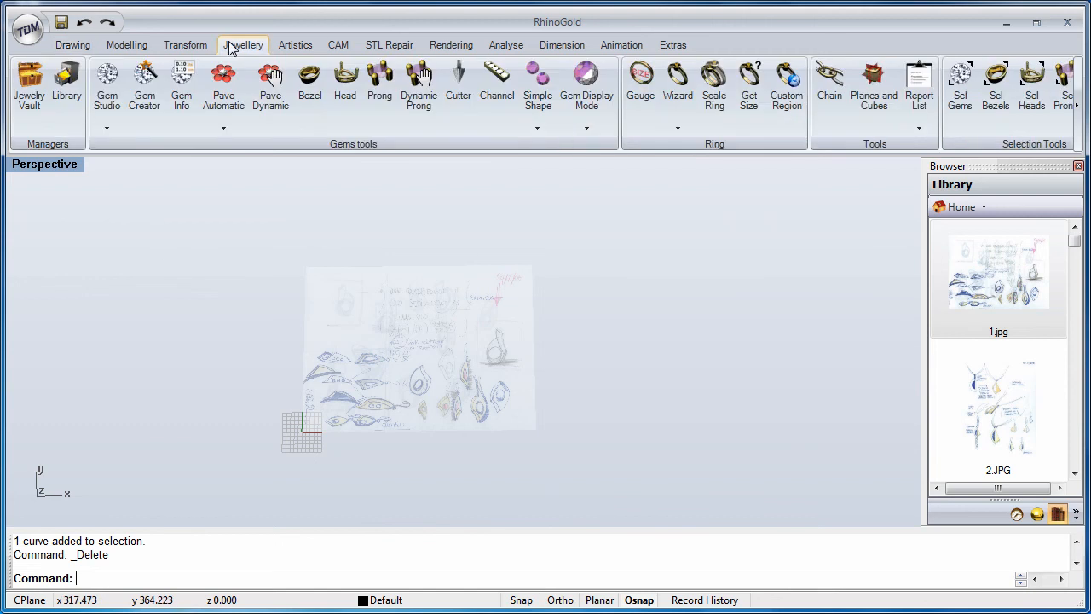
pyautogui.click(292, 45)
pyautogui.click(812, 112)
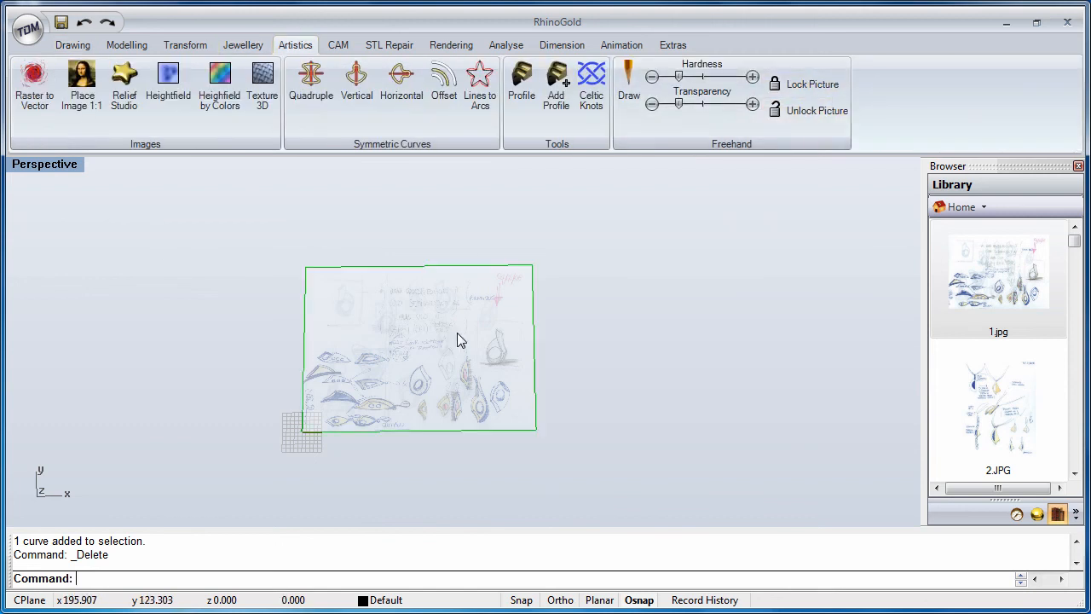
pyautogui.press('Delete')
pyautogui.doubleClick(75, 165)
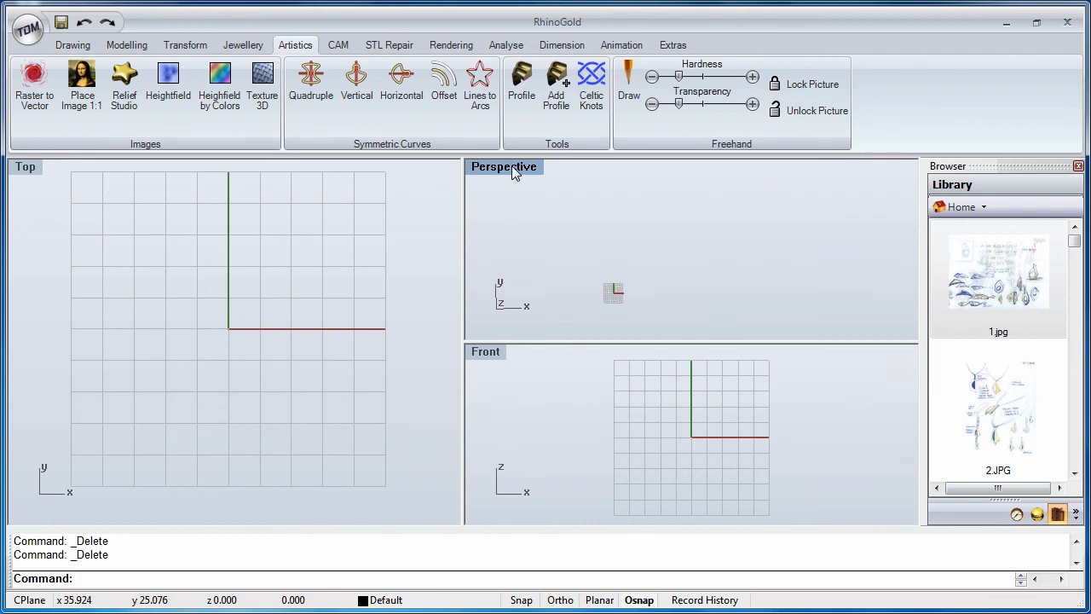
# Step: Place 62294_101_eng_d.jpg from the 2 Views folder in the Perspective viewport and 62294_101_eng_e.jpg in the Front viewport
pyautogui.doubleClick(511, 165)
pyautogui.moveTo(510, 215); pyautogui.dragTo(222, 375, button='right')
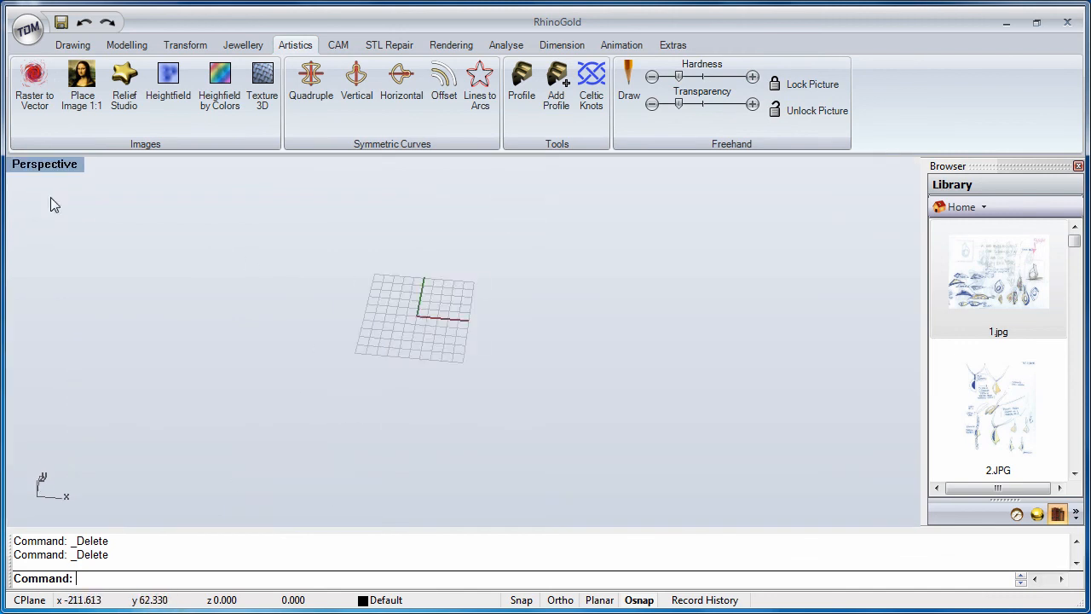
pyautogui.doubleClick(64, 170)
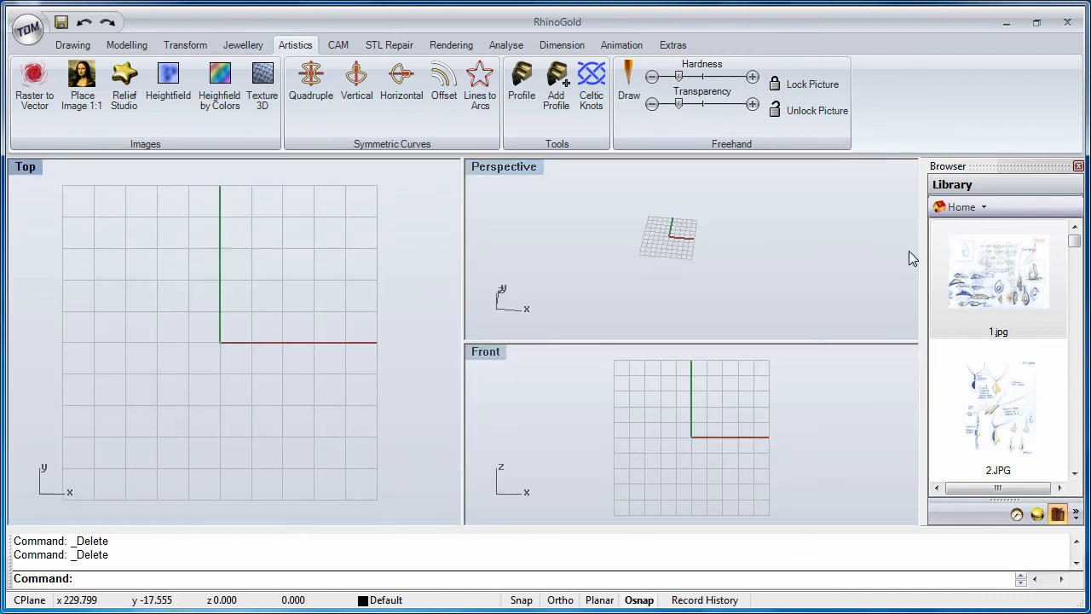
pyautogui.click(947, 207)
pyautogui.doubleClick(960, 266)
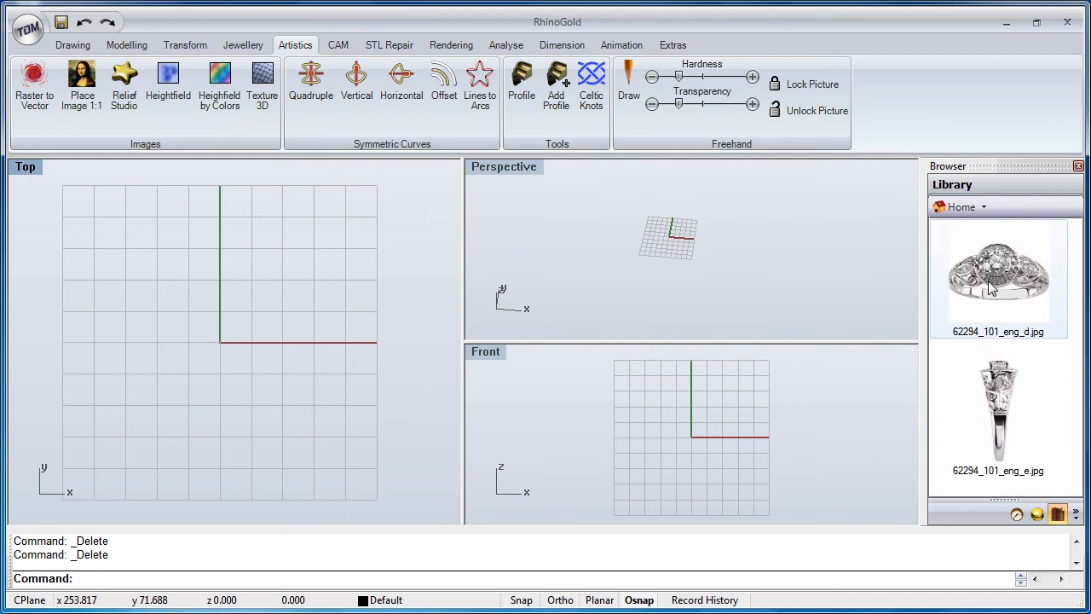
pyautogui.moveTo(991, 287); pyautogui.dragTo(675, 256)
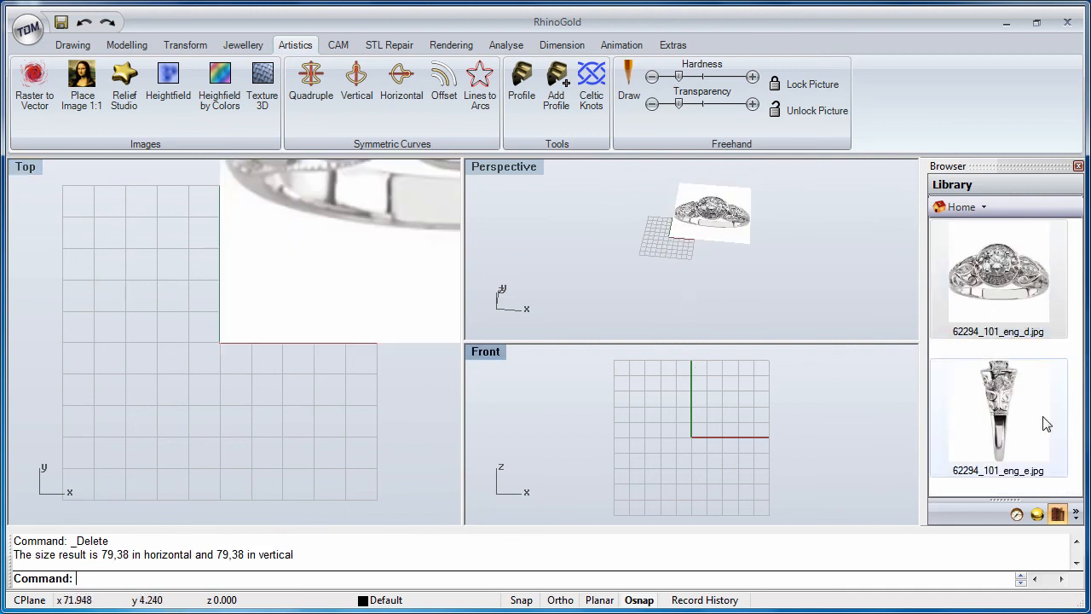
pyautogui.moveTo(1047, 421); pyautogui.dragTo(713, 445)
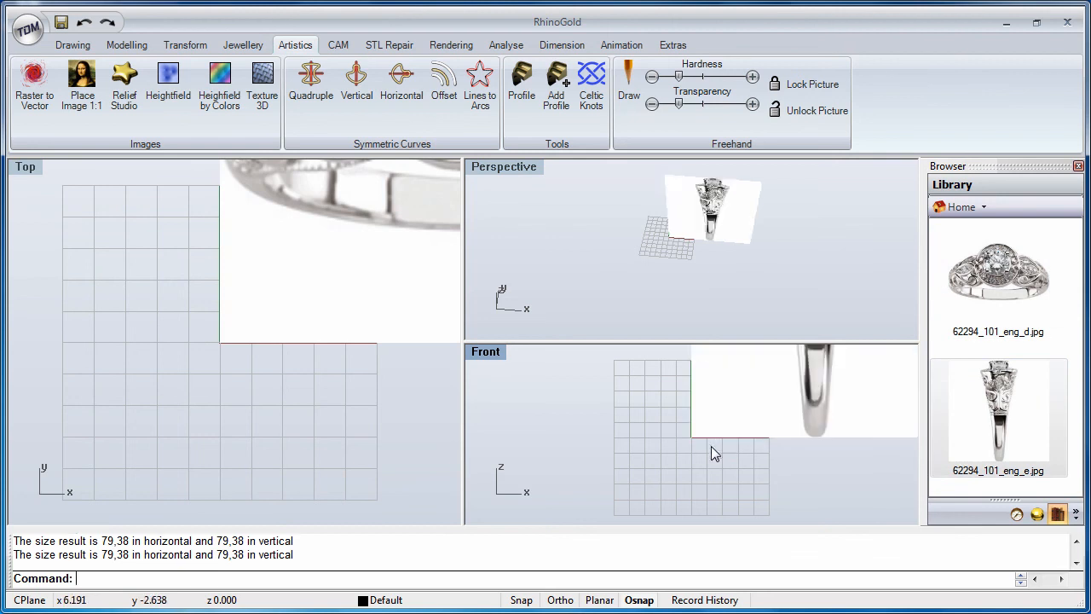
pyautogui.moveTo(673, 247); pyautogui.dragTo(630, 229, button='right')
pyautogui.doubleClick(516, 167)
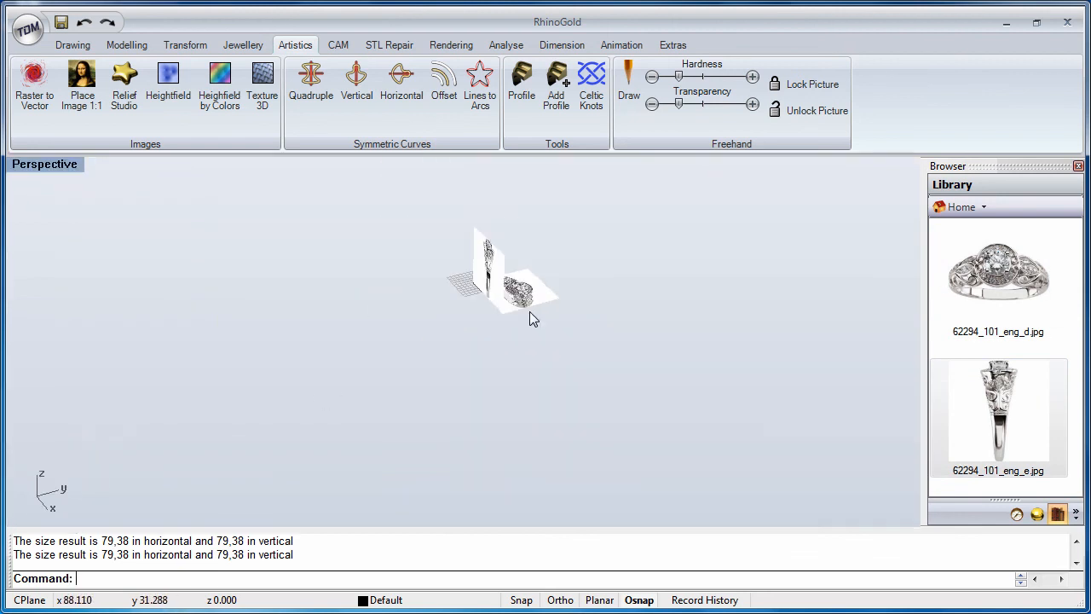
pyautogui.moveTo(530, 311); pyautogui.dragTo(770, 229, button='right')
pyautogui.moveTo(583, 288); pyautogui.dragTo(770, 267, button='right')
# Step: Open Dynamic Array.3dm from the library's Training Files folder without saving the untitled model, and enlarge the Perspective view
pyautogui.click(942, 212)
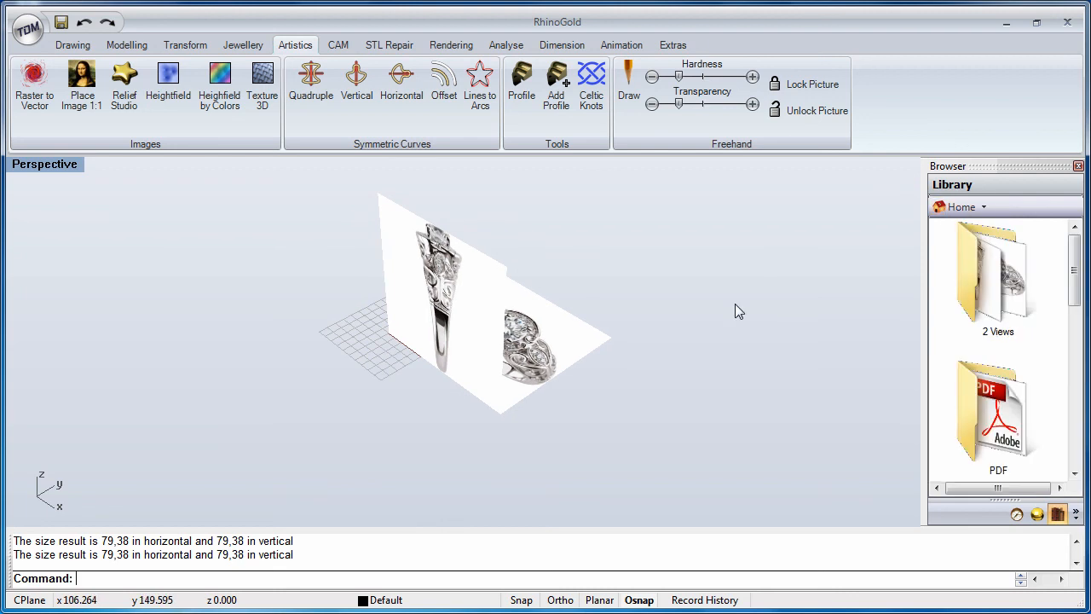
pyautogui.moveTo(1072, 285); pyautogui.dragTo(1077, 368)
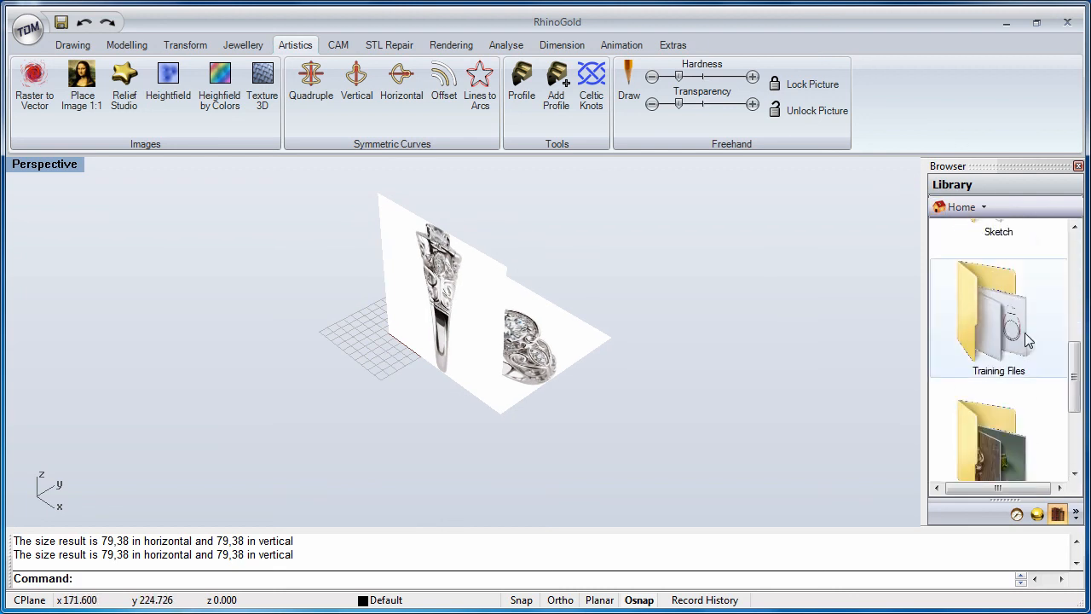
pyautogui.doubleClick(1014, 335)
pyautogui.moveTo(1075, 244); pyautogui.dragTo(1077, 316)
pyautogui.scroll(2, 1008, 255)
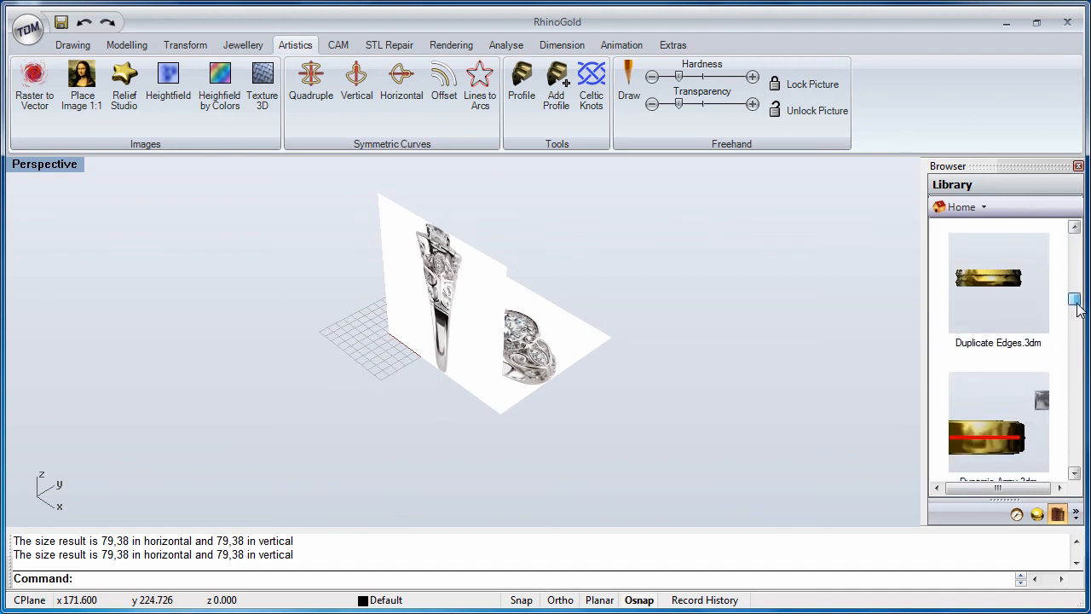
pyautogui.doubleClick(993, 396)
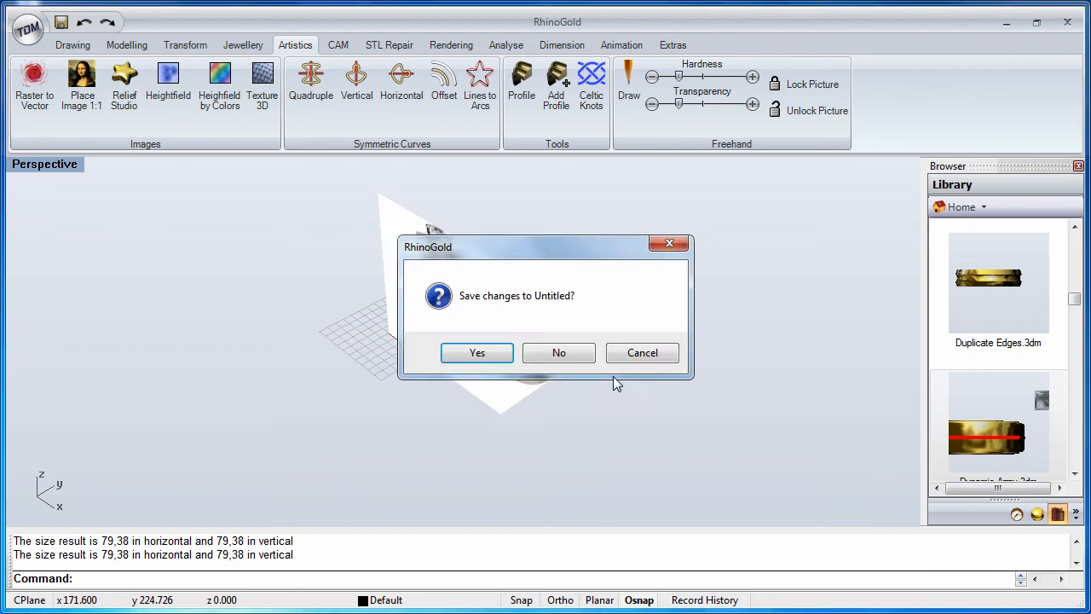
pyautogui.click(577, 354)
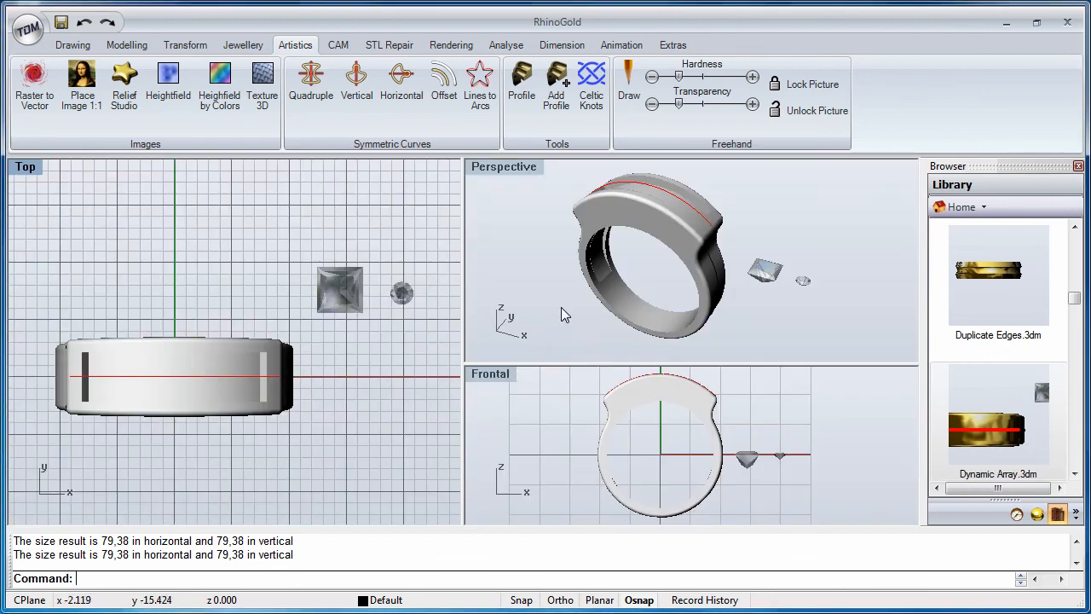
pyautogui.doubleClick(503, 167)
# Step: Bring in Duplicate Edges.3dm from the library with the Open file option, discarding changes, and inspect the ring in Perspective
pyautogui.moveTo(955, 299); pyautogui.dragTo(626, 312)
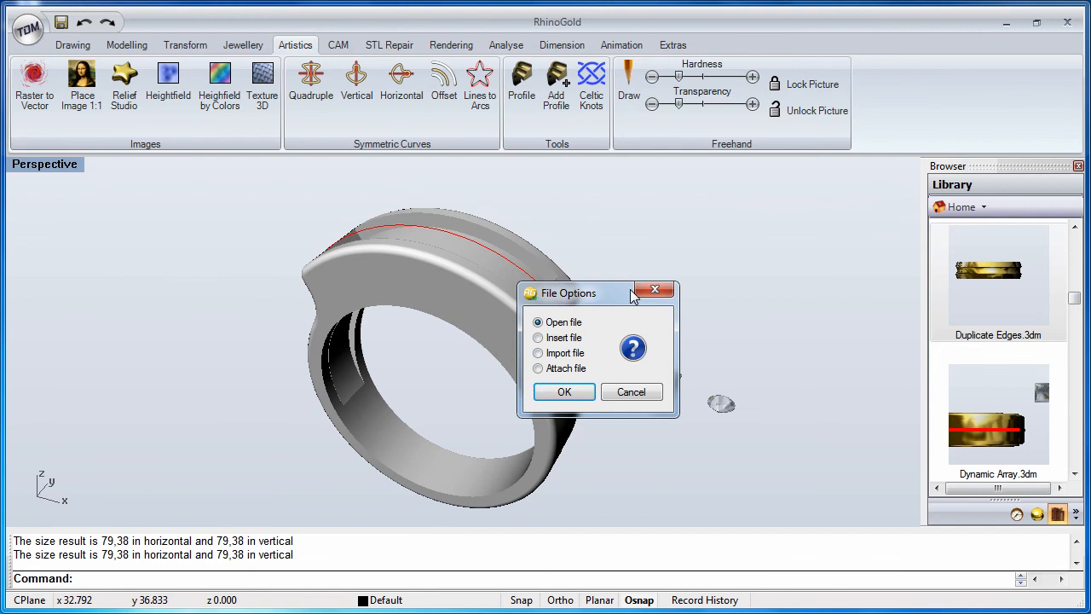
pyautogui.click(580, 391)
pyautogui.click(563, 353)
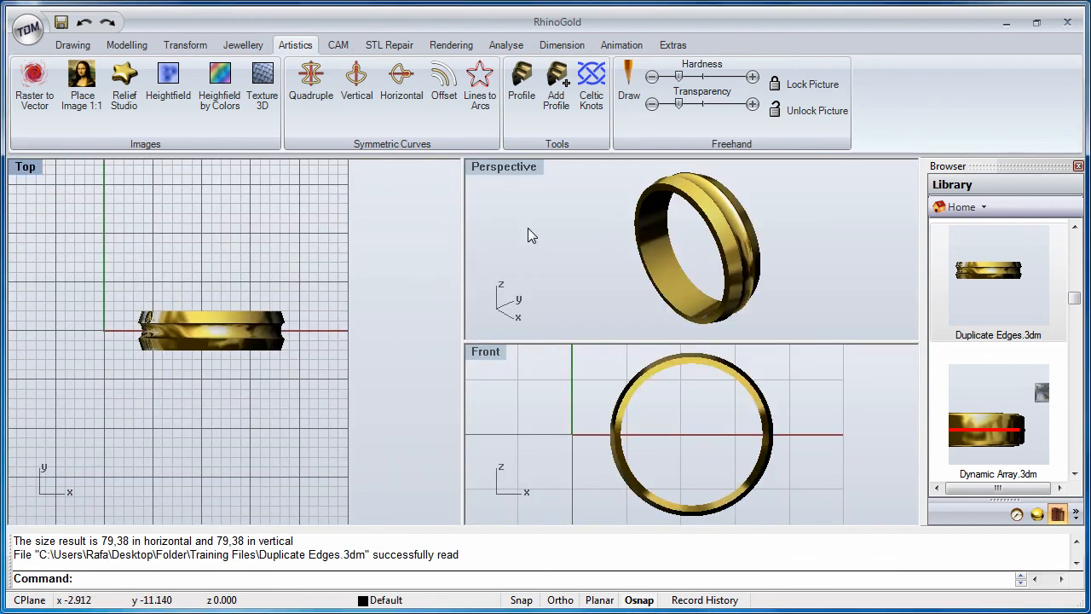
pyautogui.doubleClick(508, 164)
pyautogui.moveTo(452, 360); pyautogui.dragTo(475, 355, button='right')
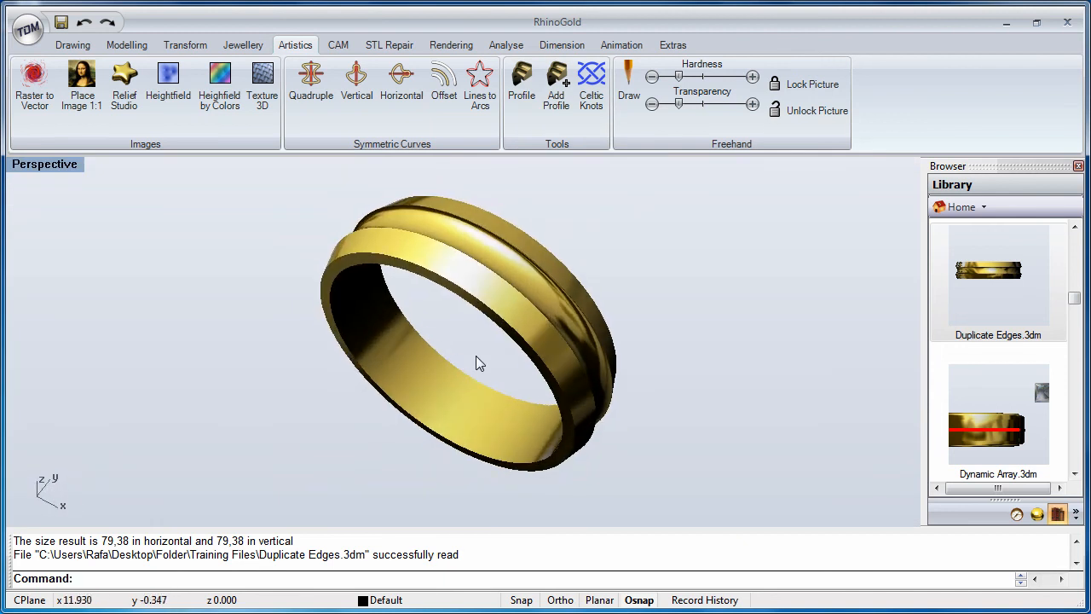